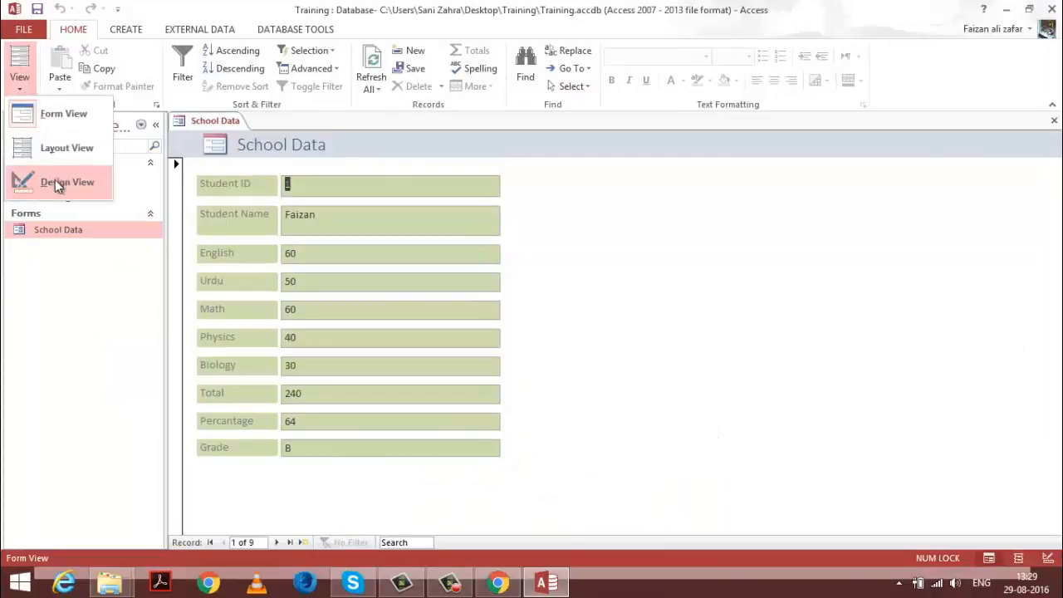
Step: Switch the School Data form to Design View and draw a command button beside the Student_ID and Student Name fields
click(55, 180)
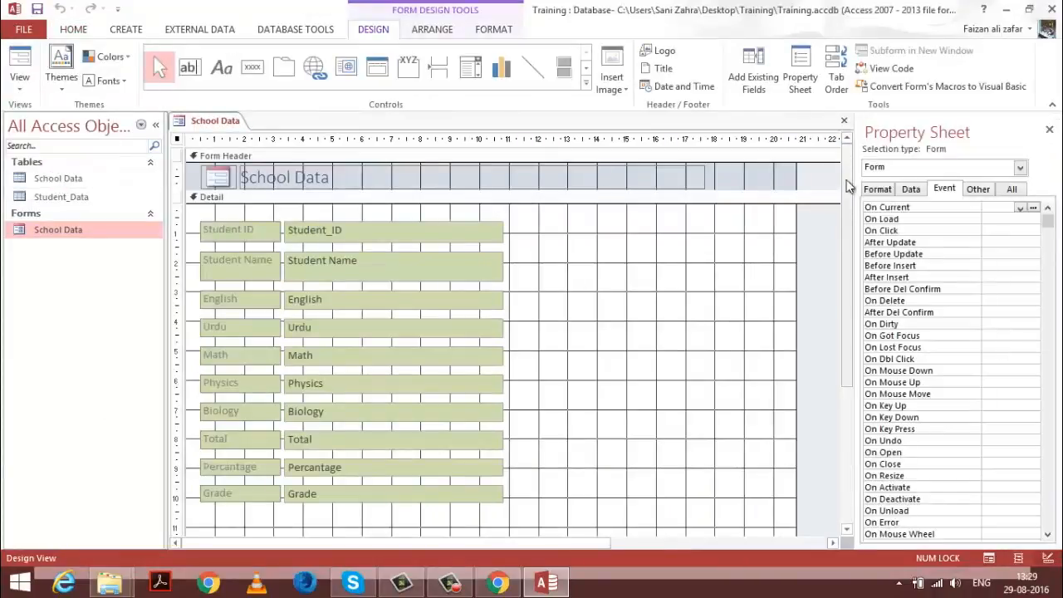
drag(849, 183, 851, 241)
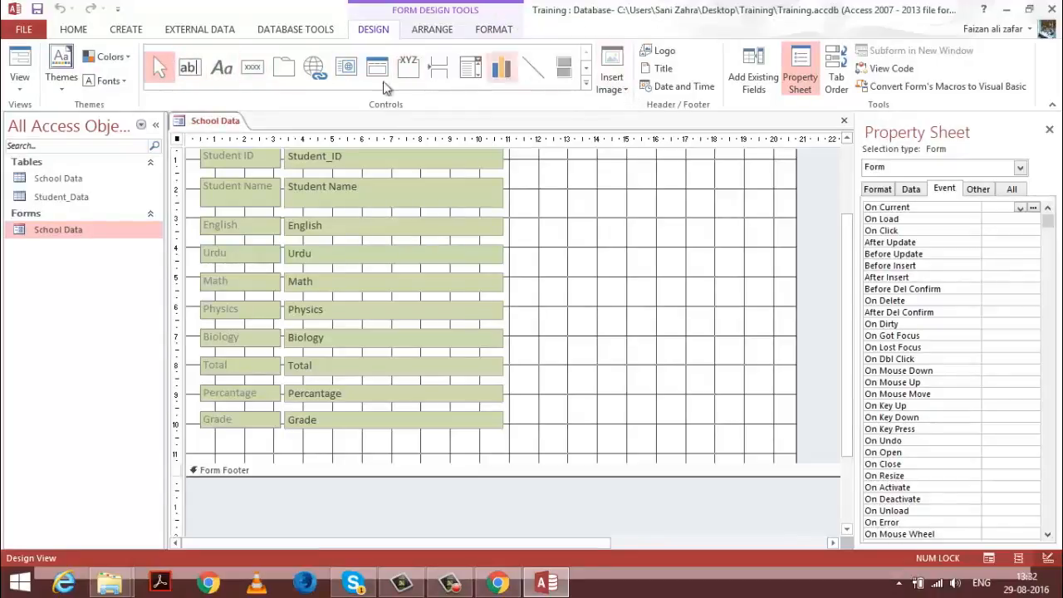
click(254, 73)
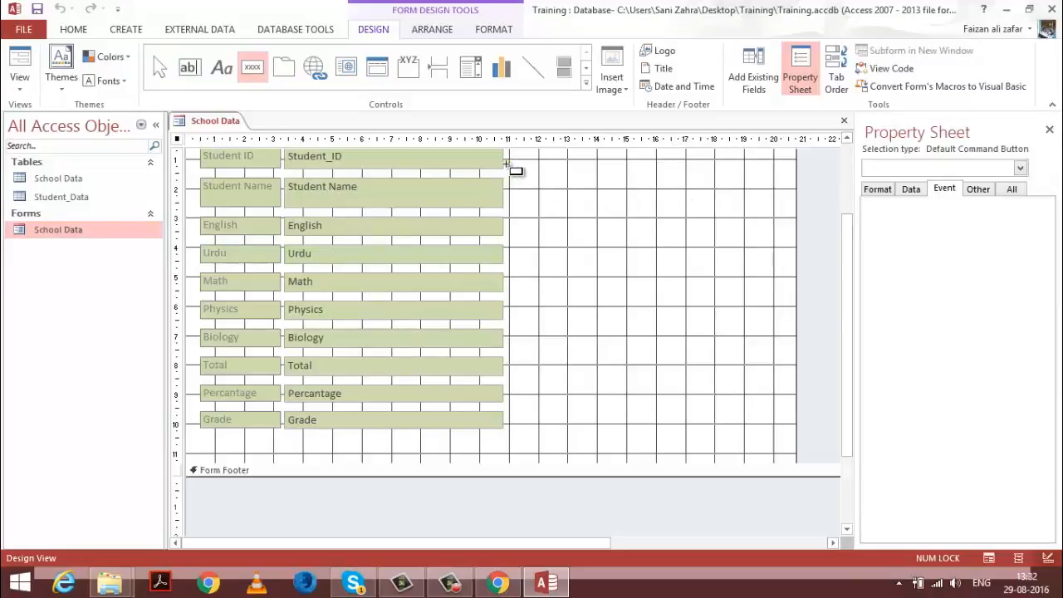
drag(509, 160, 567, 187)
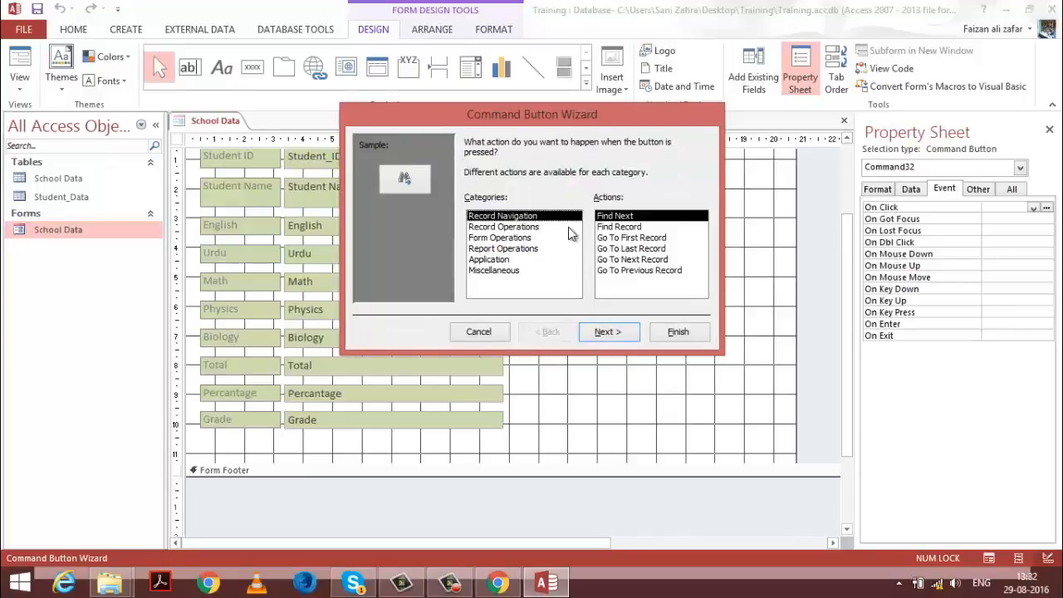
Step: Examine the button actions offered for record navigation, record operations, form operations, report operations, application and miscellaneous in the Command Button Wizard
click(653, 227)
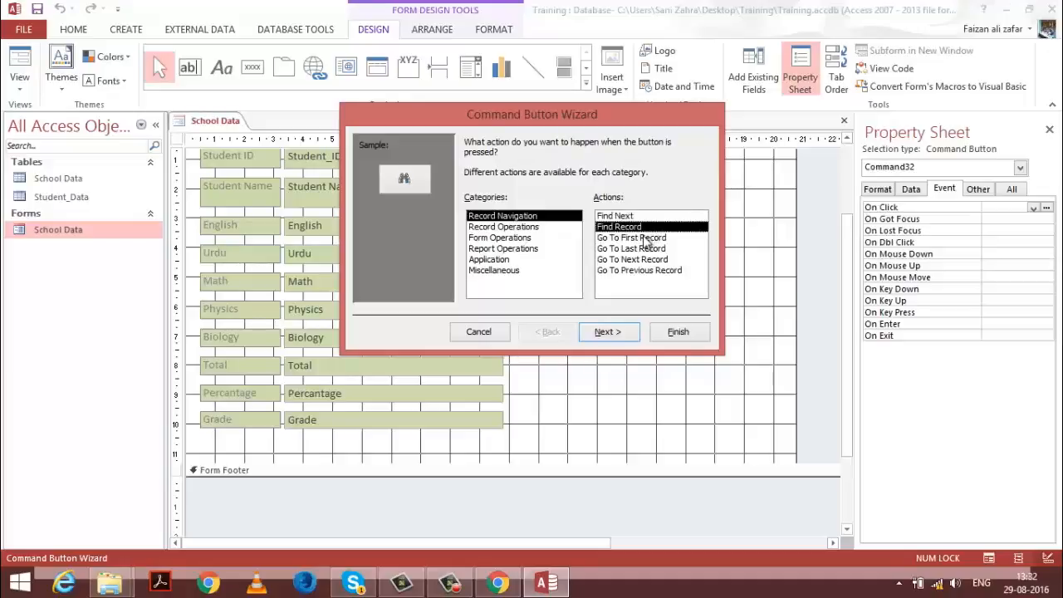
double_click(647, 239)
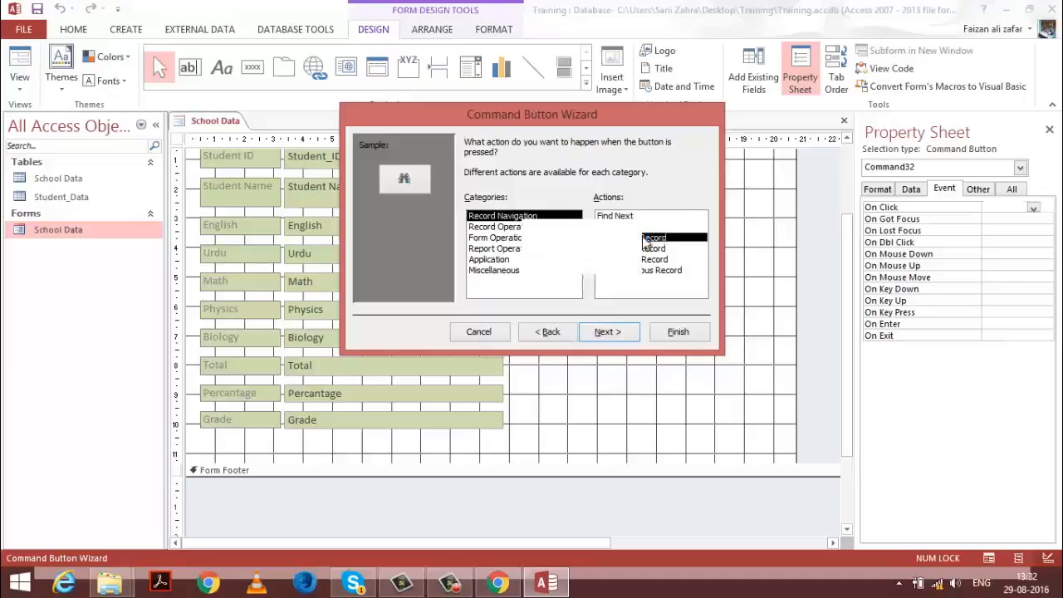
click(550, 331)
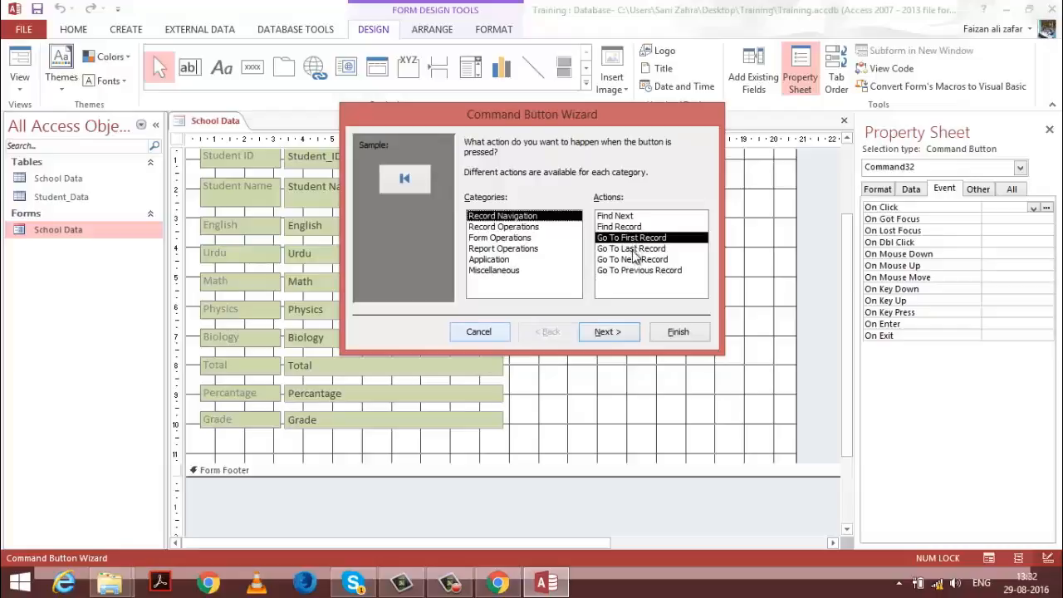
click(633, 249)
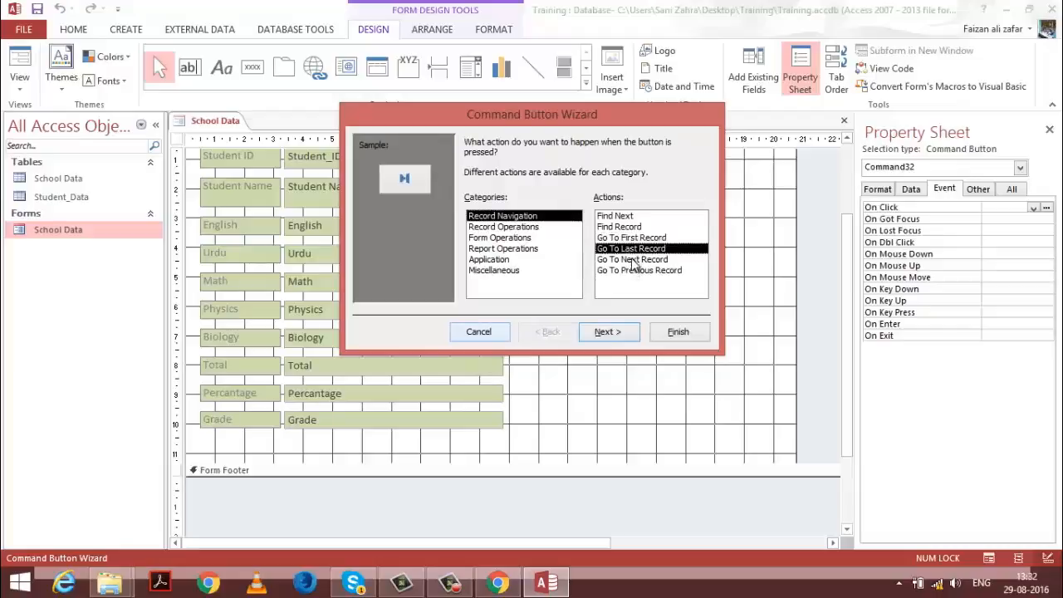
click(634, 259)
click(635, 272)
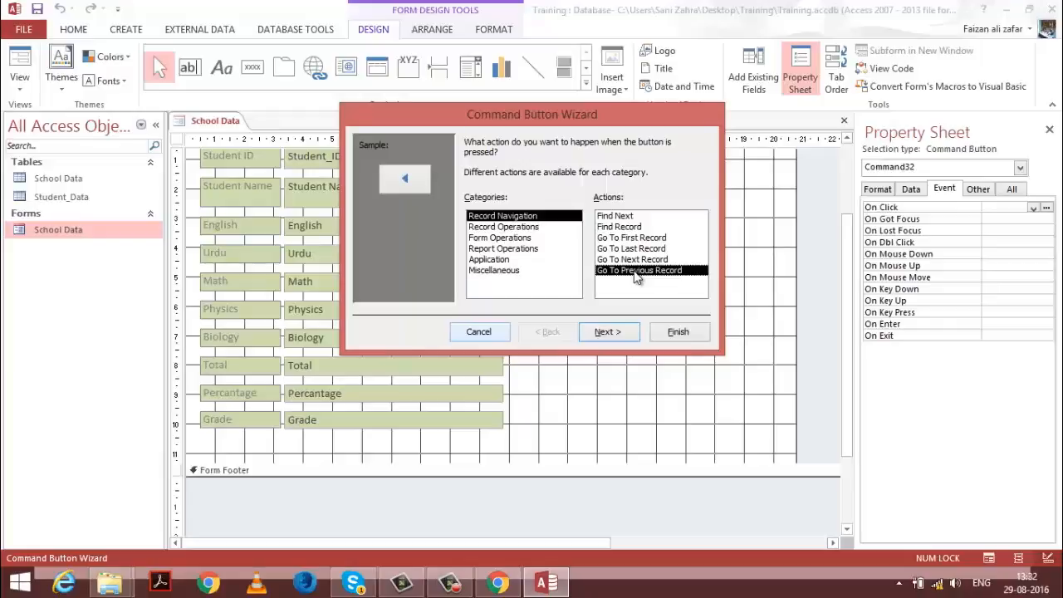
click(472, 201)
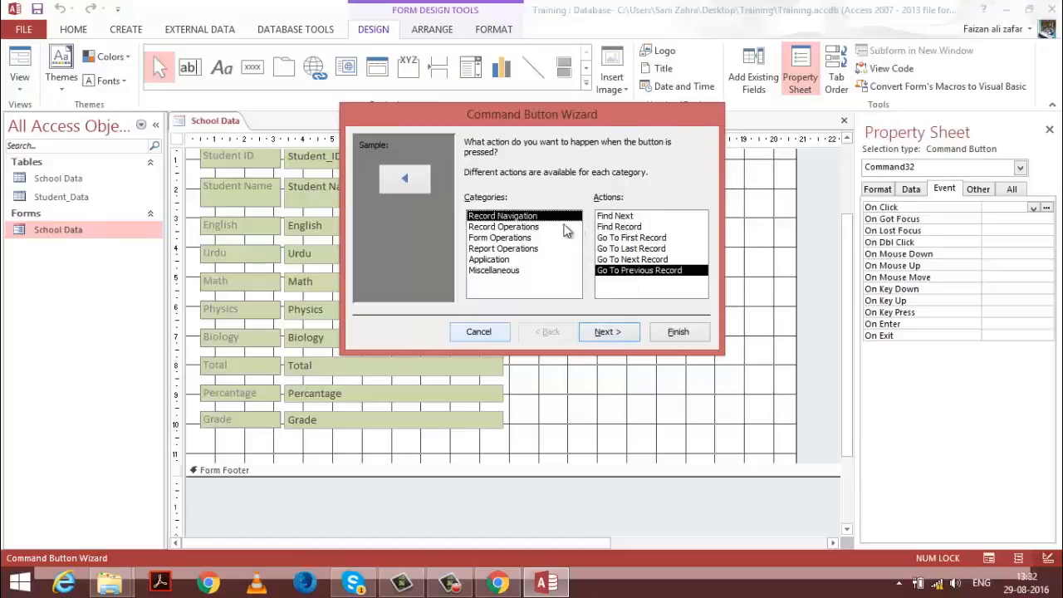
click(535, 227)
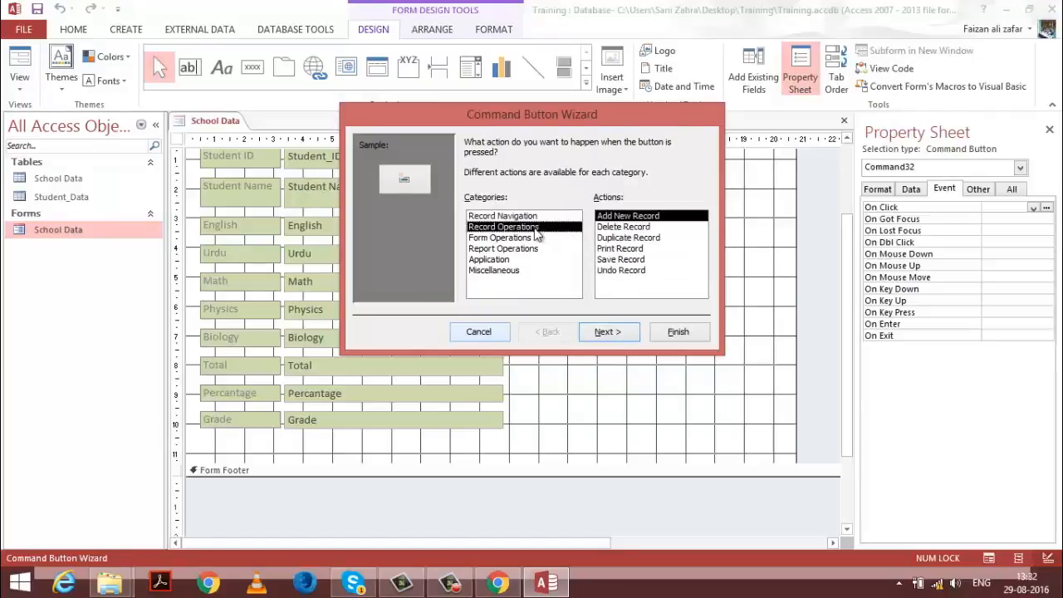
click(631, 273)
click(633, 259)
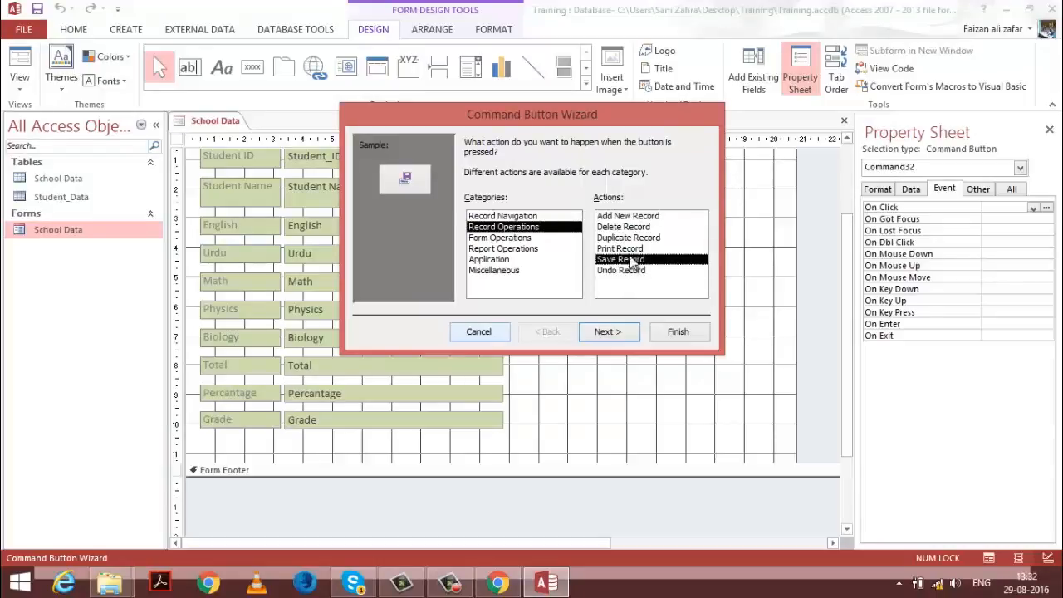
click(504, 238)
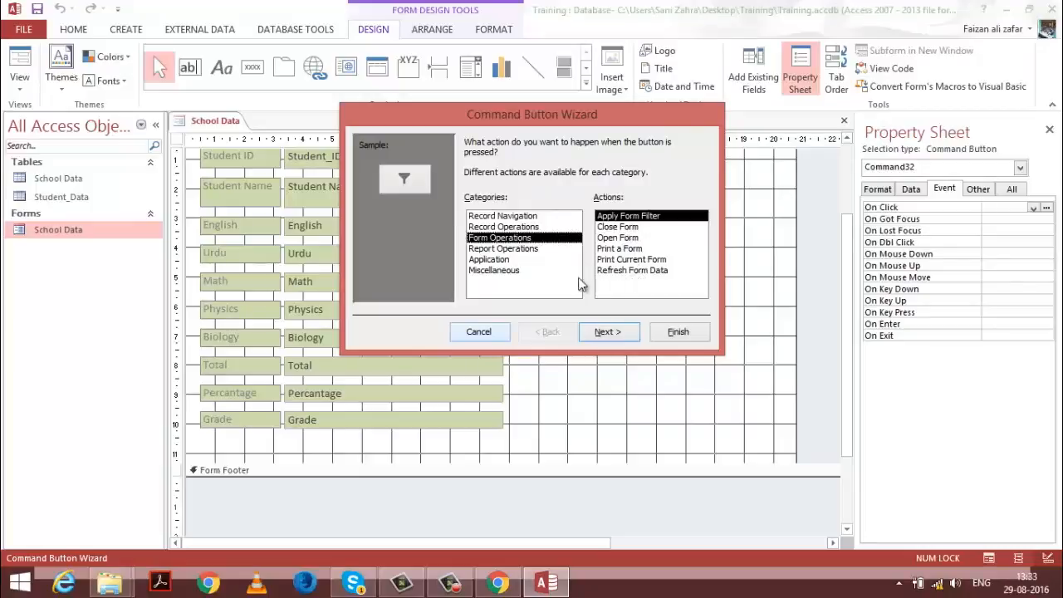
click(544, 249)
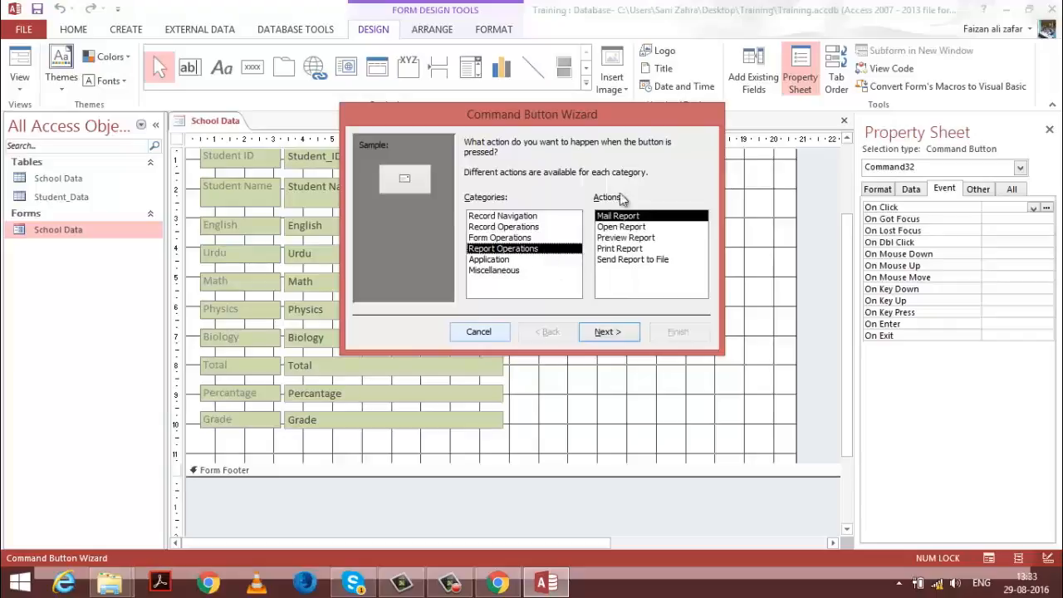
click(558, 261)
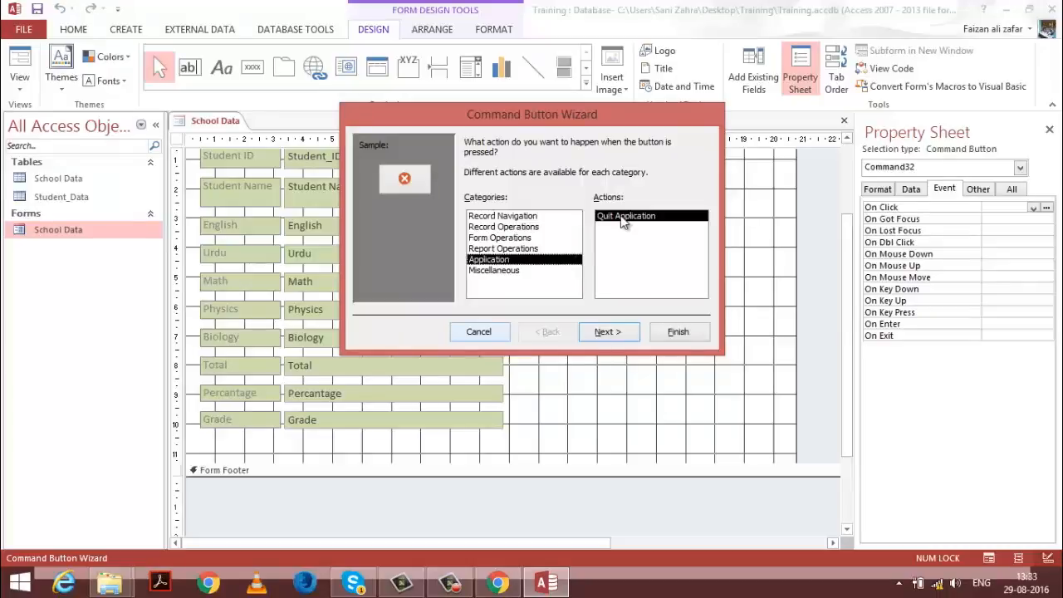
click(554, 272)
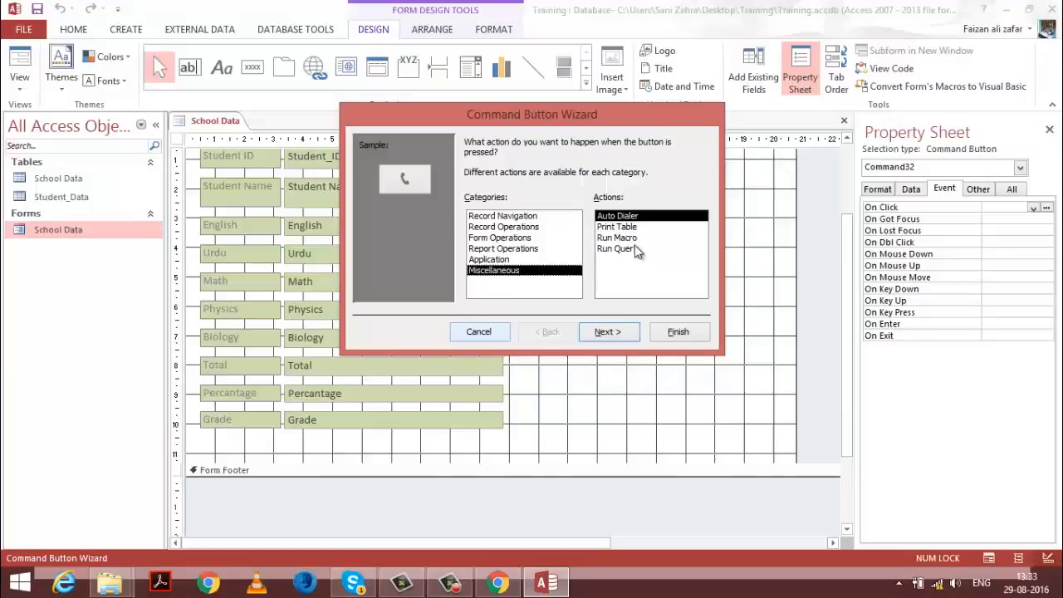
Step: Make the new button a Record Navigation button that goes to the first record, using the Go To First picture
click(557, 216)
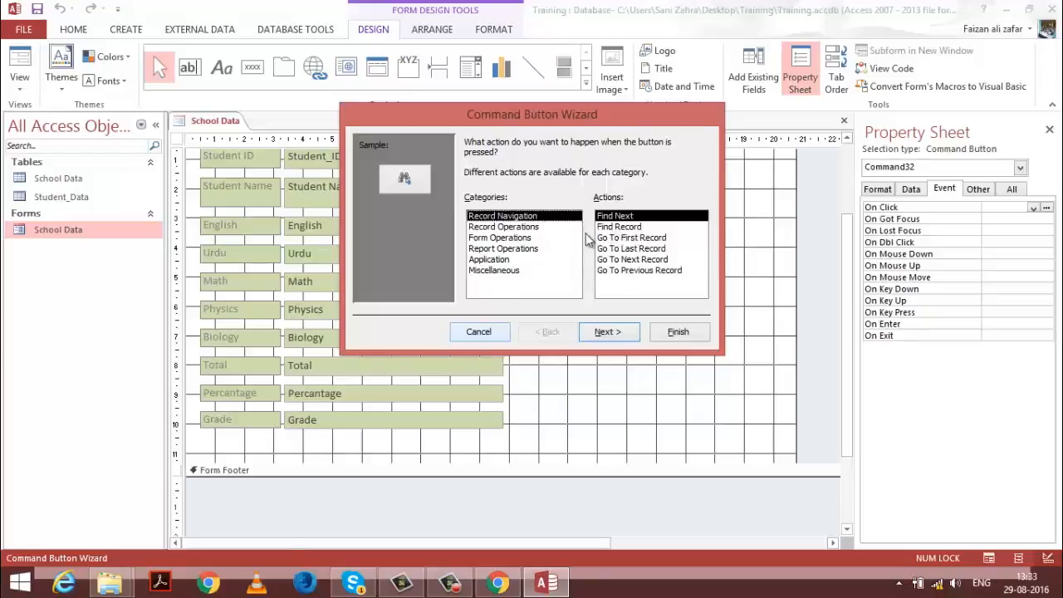
click(637, 238)
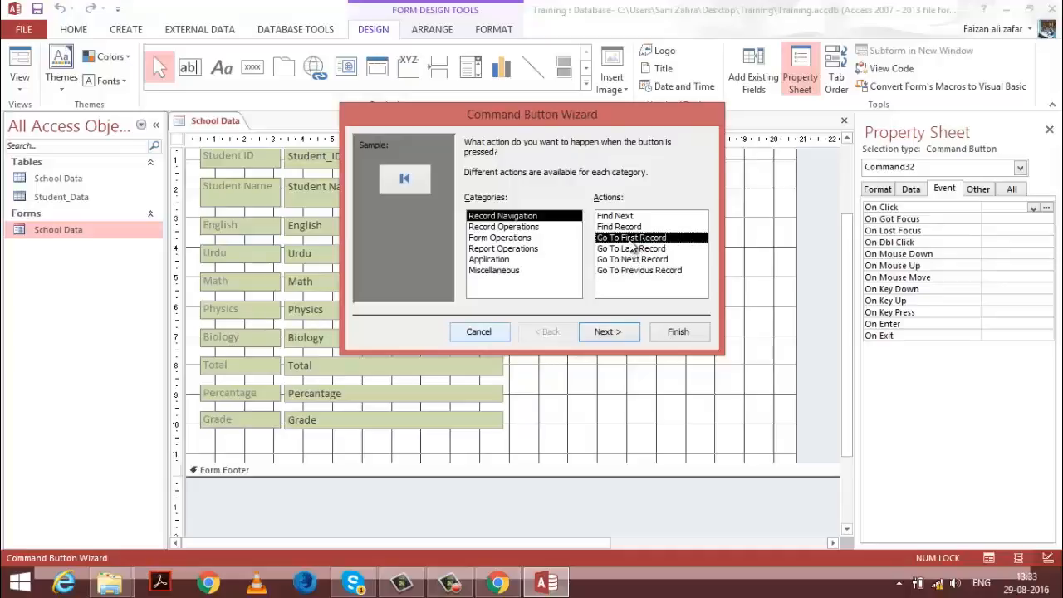
click(619, 330)
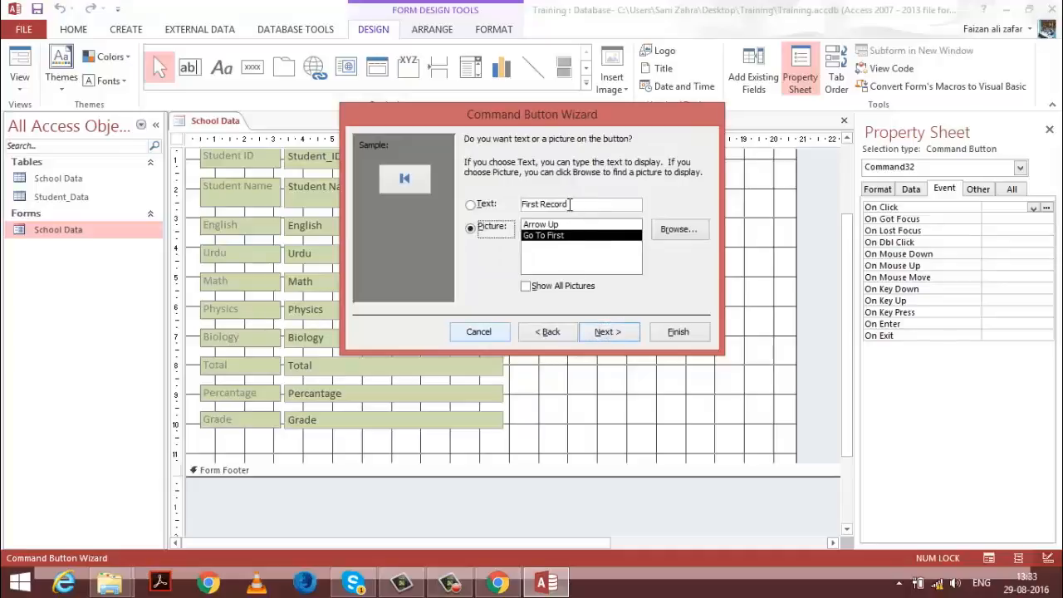
click(481, 204)
click(488, 228)
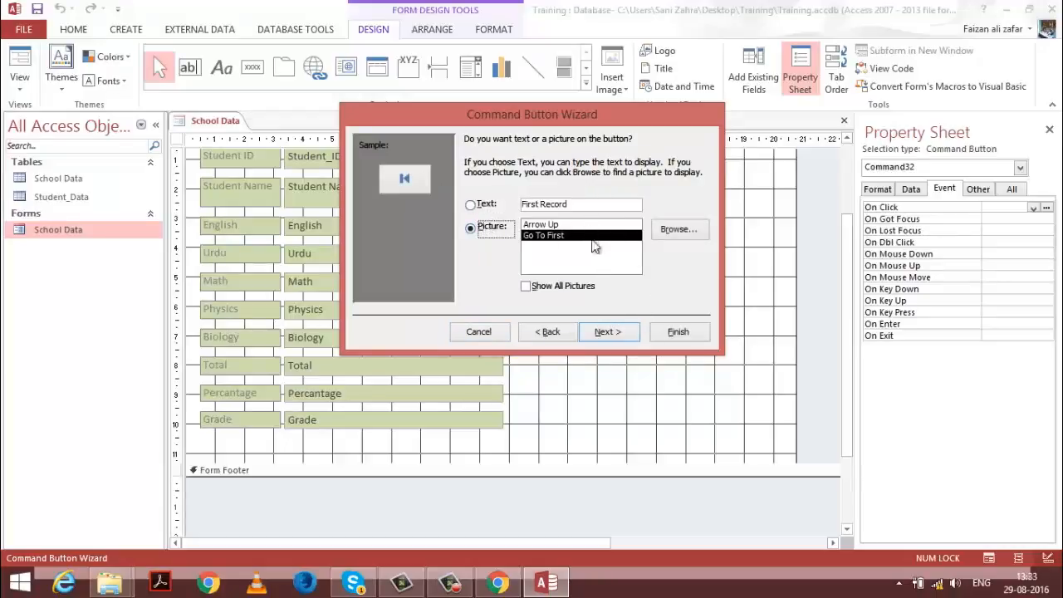
click(677, 331)
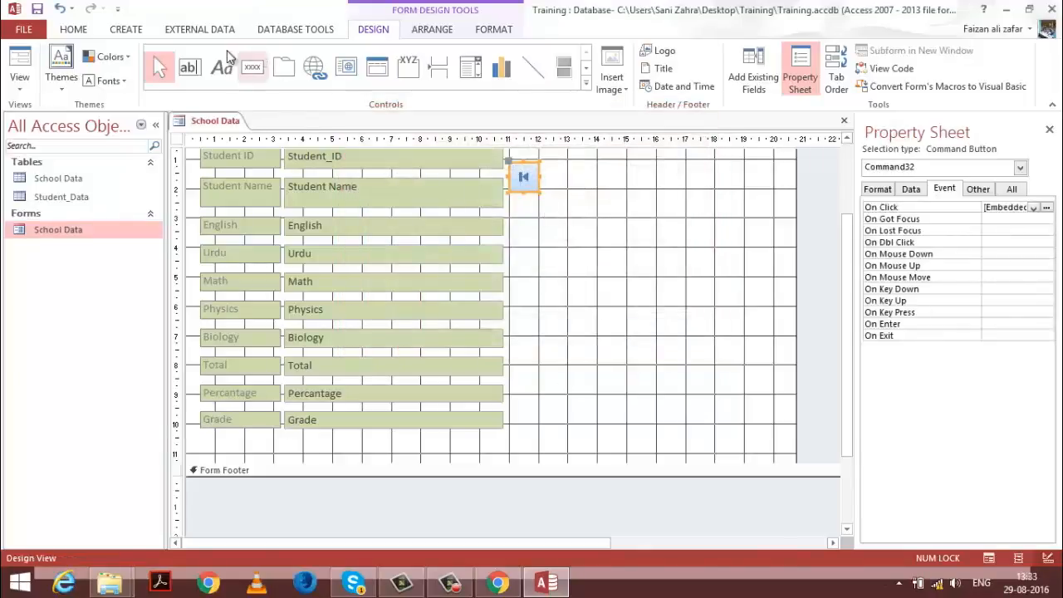
Step: Add a command button below the first-record button with the Go To Last Record action and the Go To Last picture
click(259, 76)
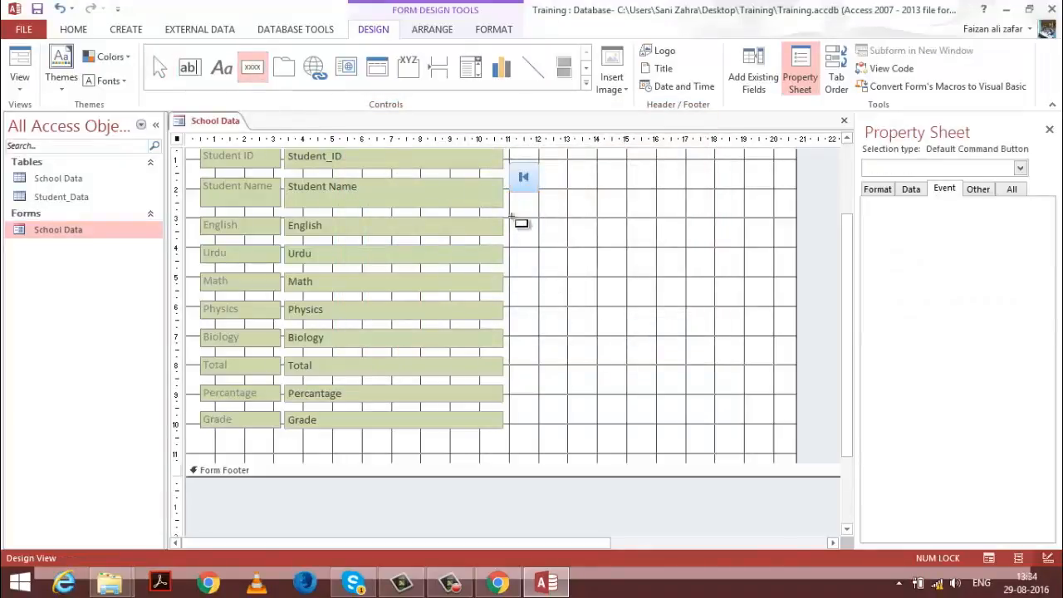
drag(510, 198, 540, 240)
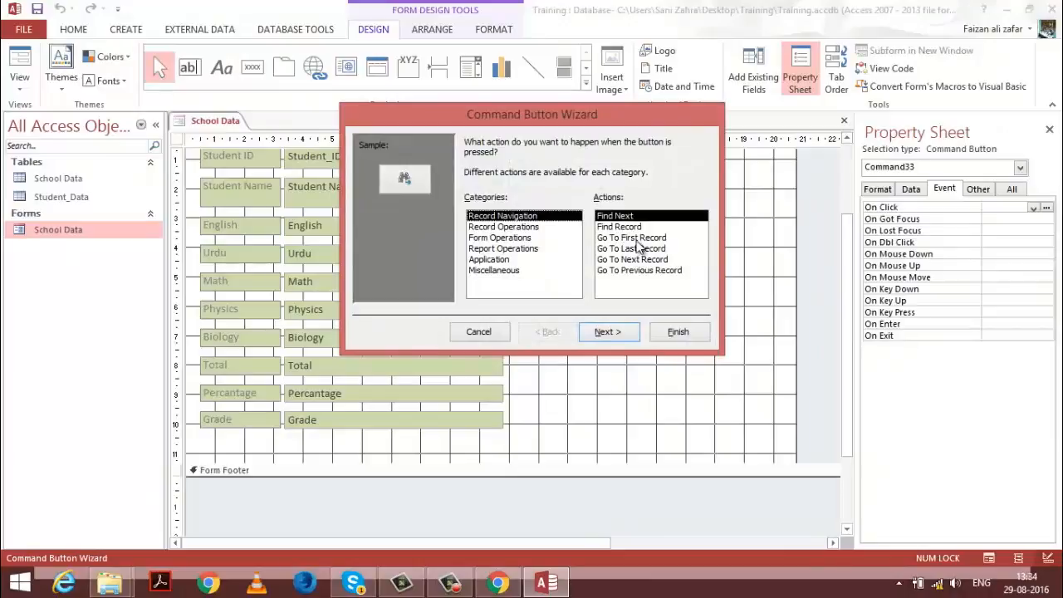
click(638, 248)
click(625, 333)
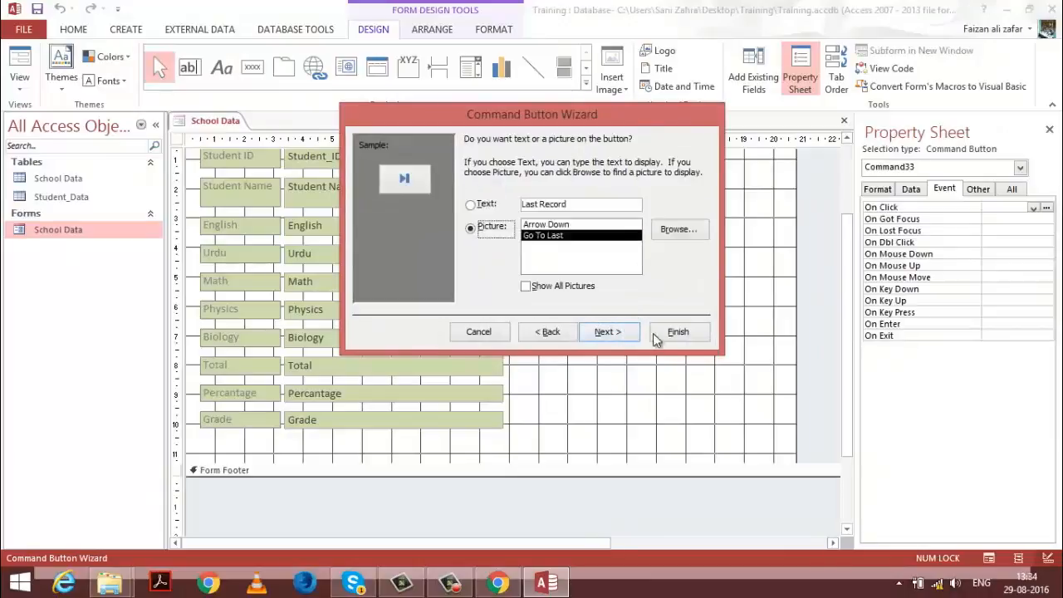
click(666, 334)
click(571, 295)
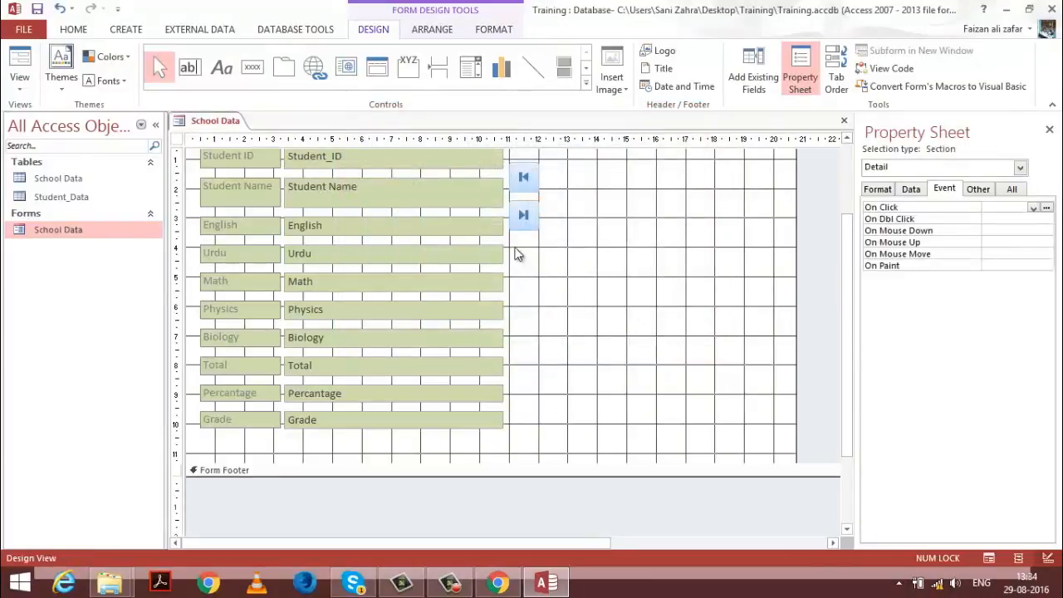
Step: Add a command button below the last-record button with the Go To Next Record action and the Go To Next picture
click(221, 67)
click(253, 66)
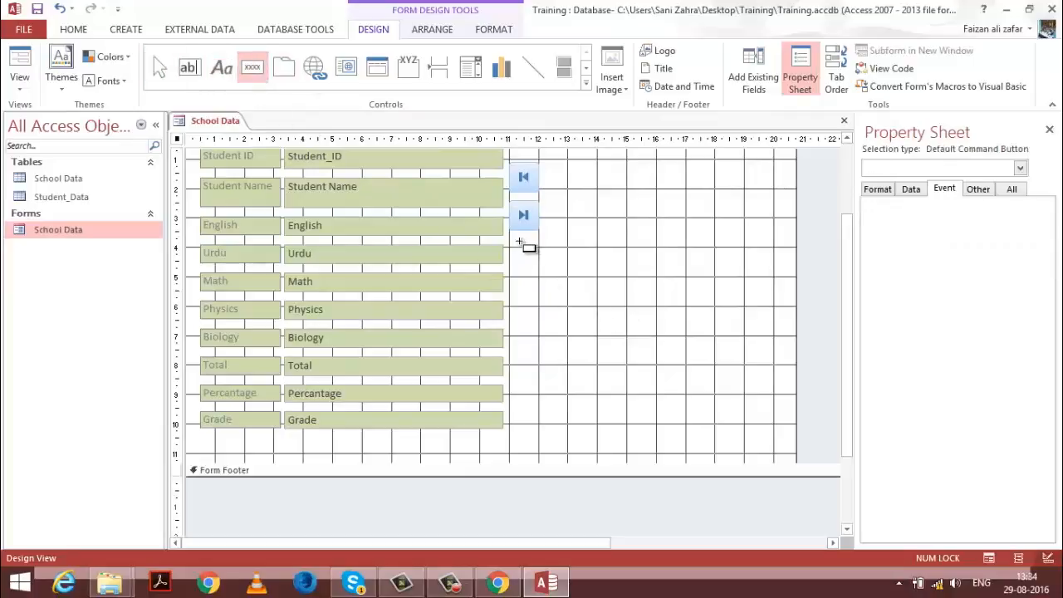
drag(509, 240, 539, 267)
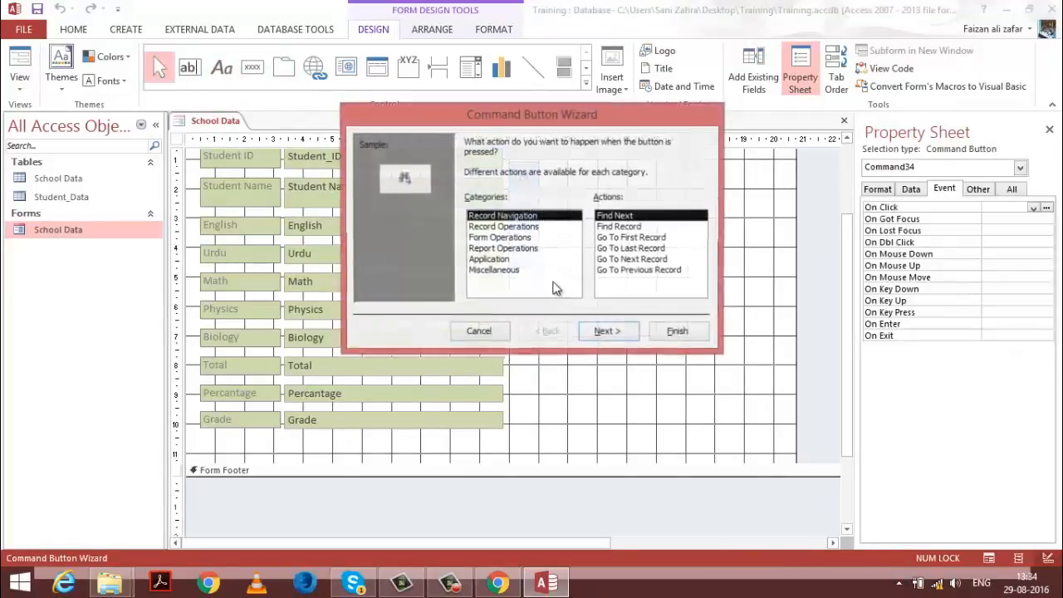
click(652, 260)
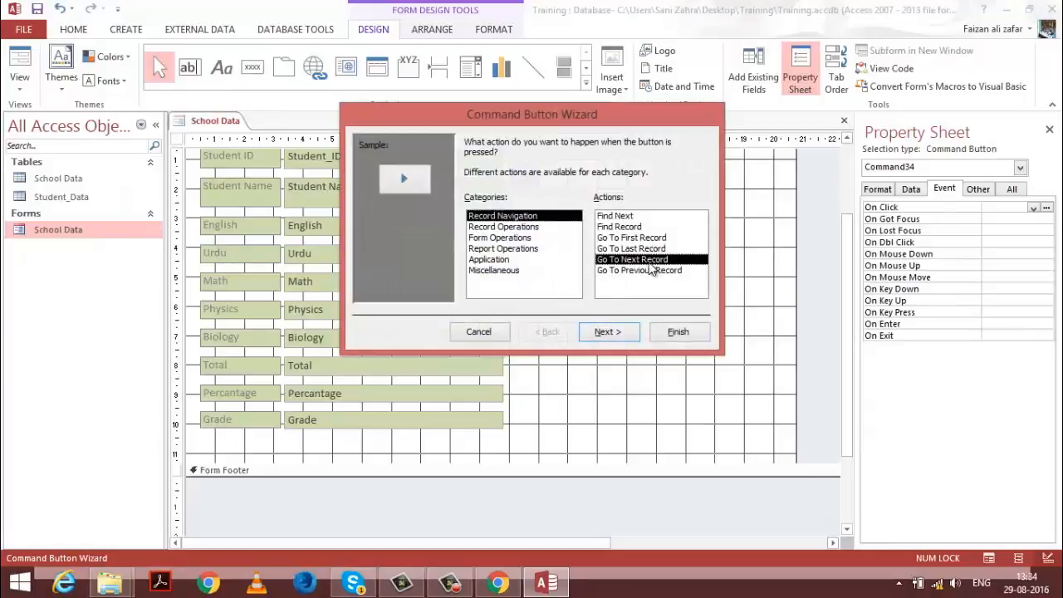
click(614, 332)
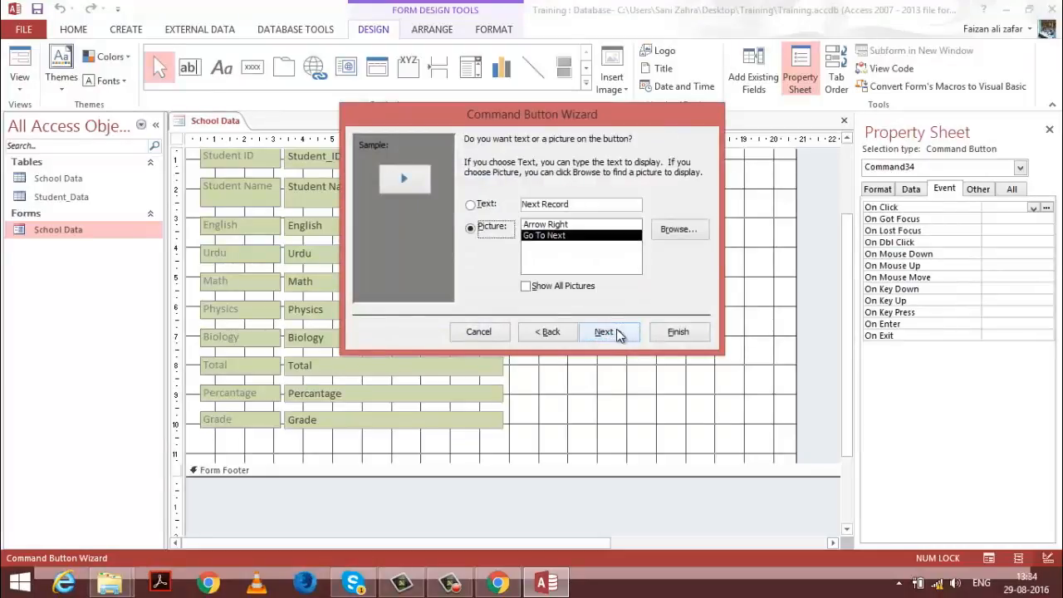
click(666, 331)
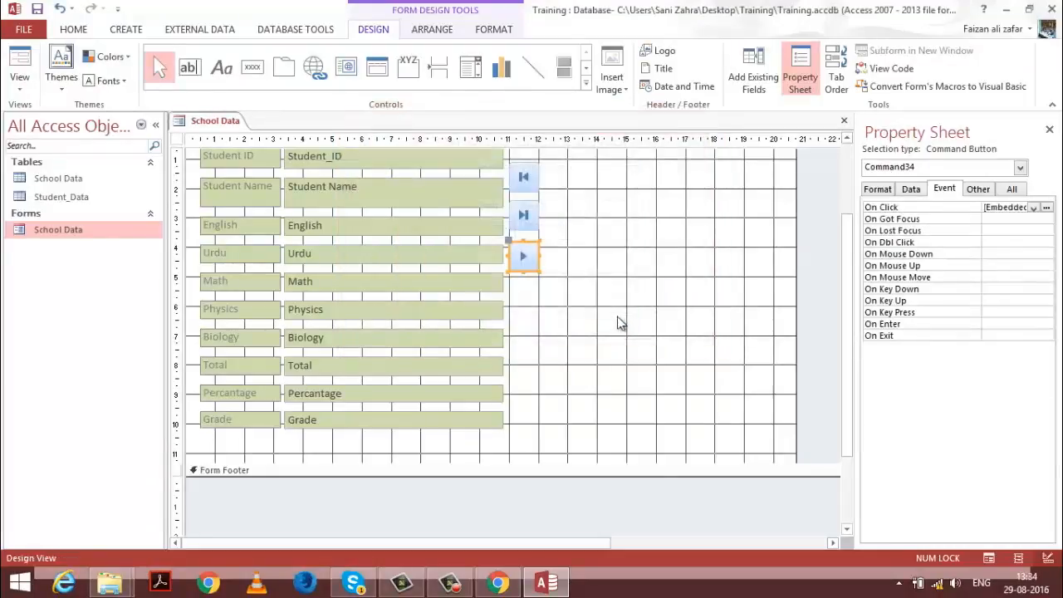
Step: Add a command button below the next-record button with the Go To Previous Record action and the Go To Previous picture
click(254, 70)
drag(512, 277, 540, 305)
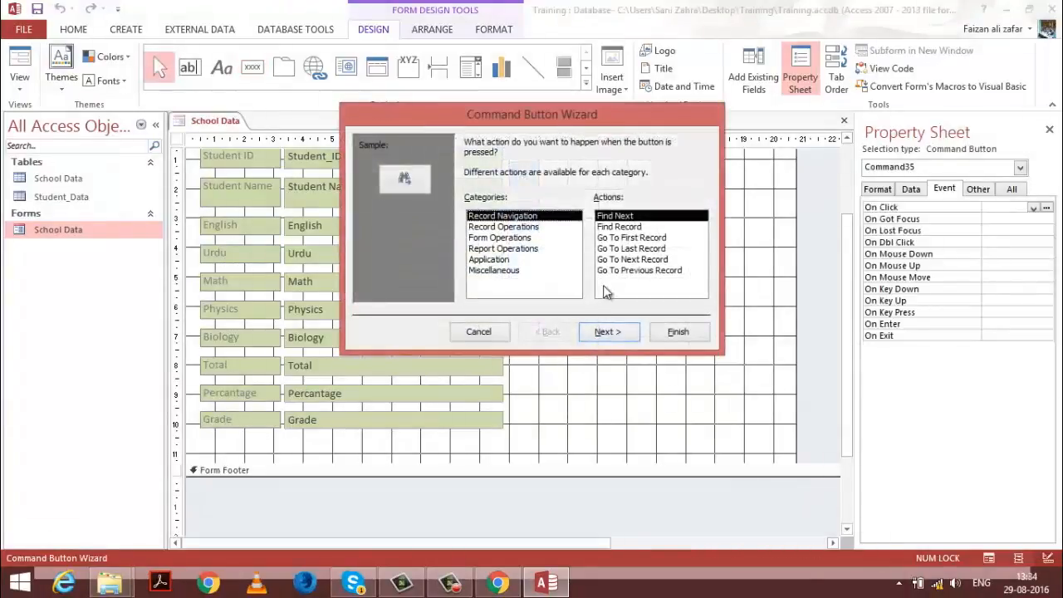
click(643, 270)
click(610, 336)
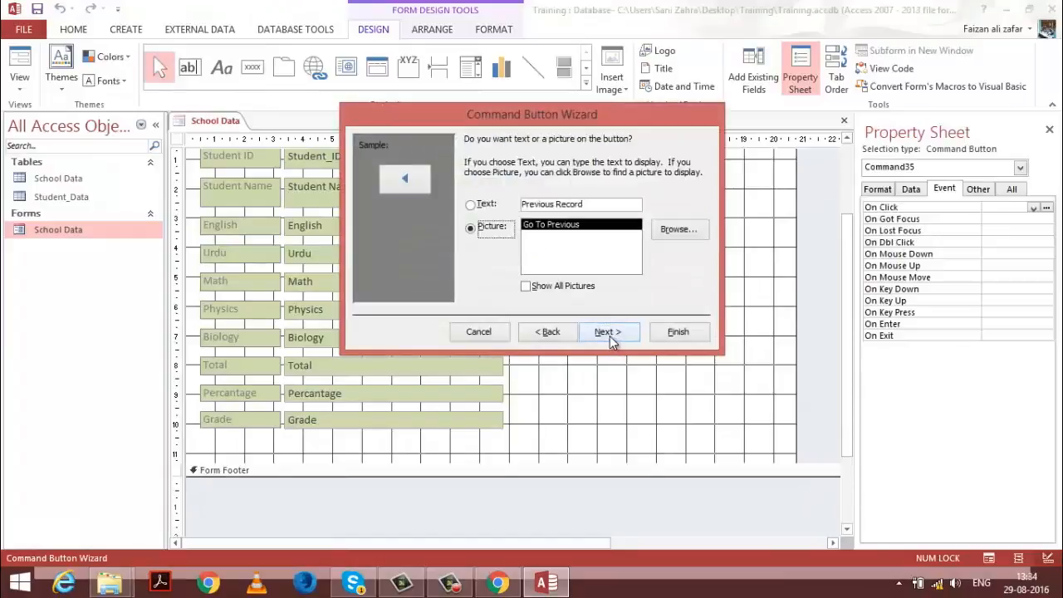
click(610, 336)
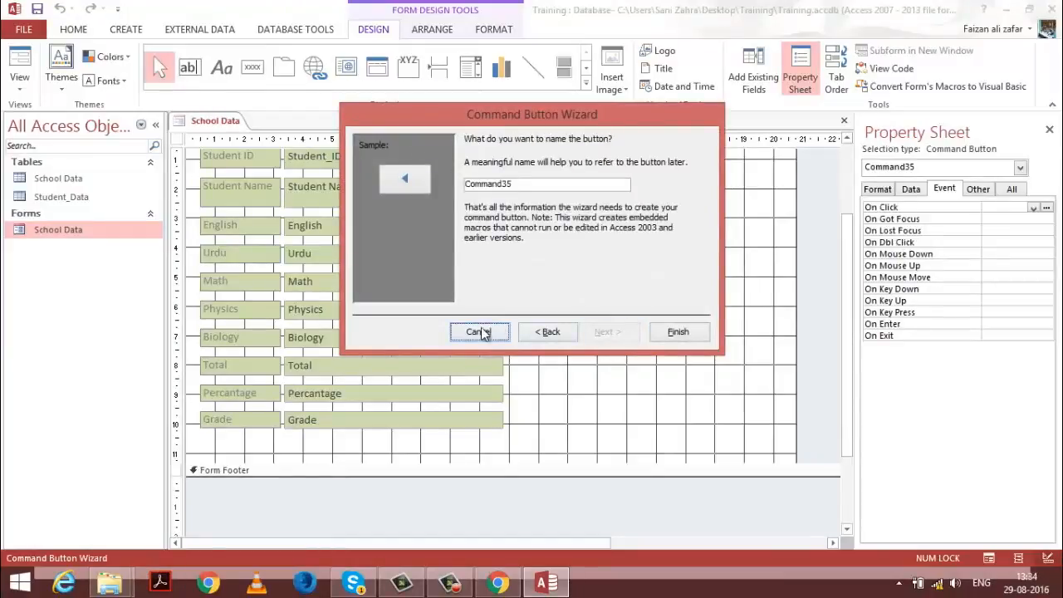
click(549, 331)
click(677, 332)
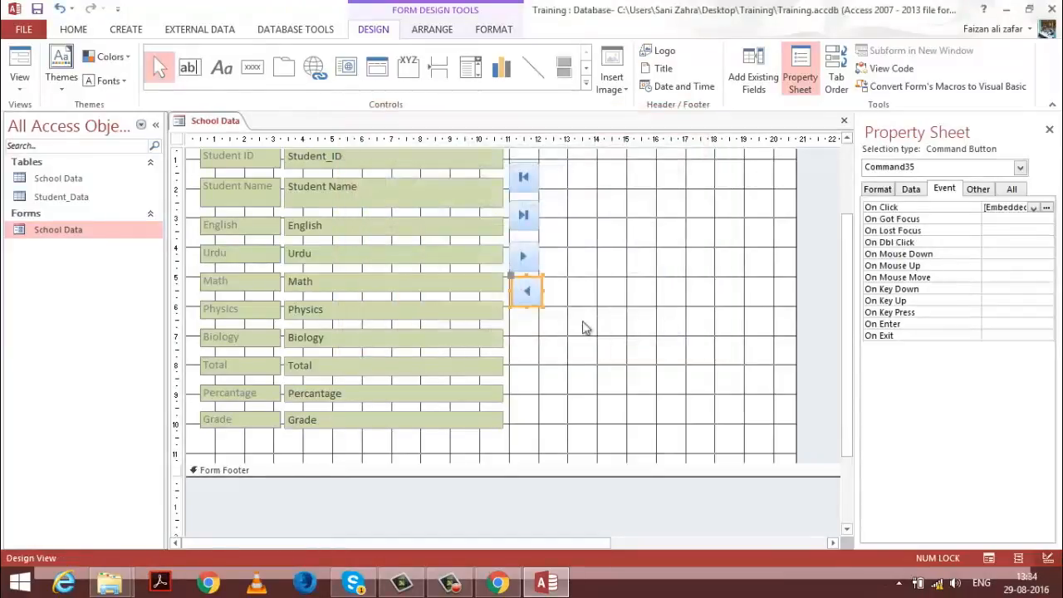
drag(553, 168, 520, 341)
key(Left)
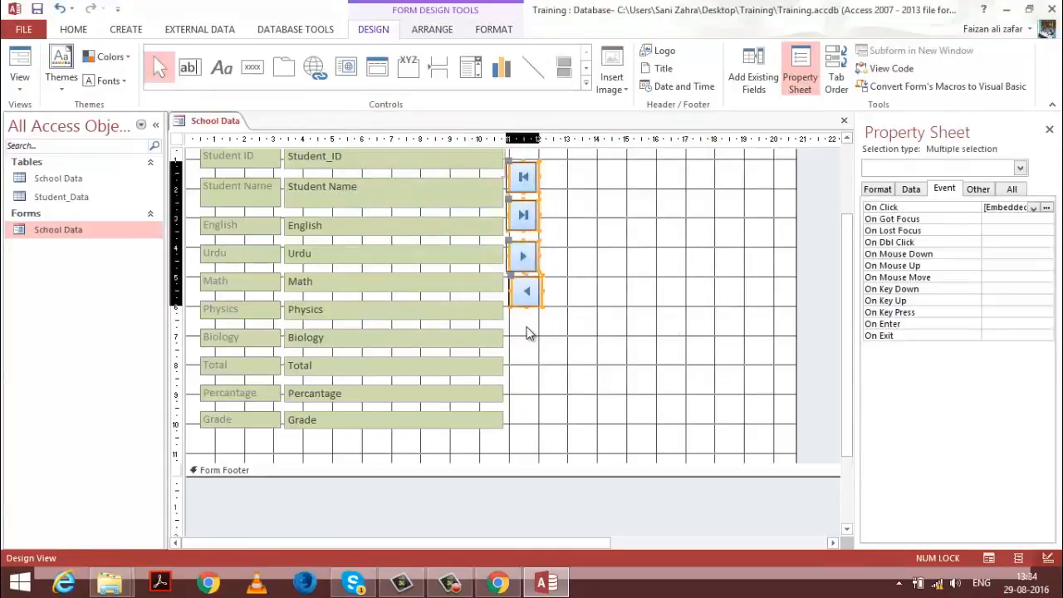
click(562, 197)
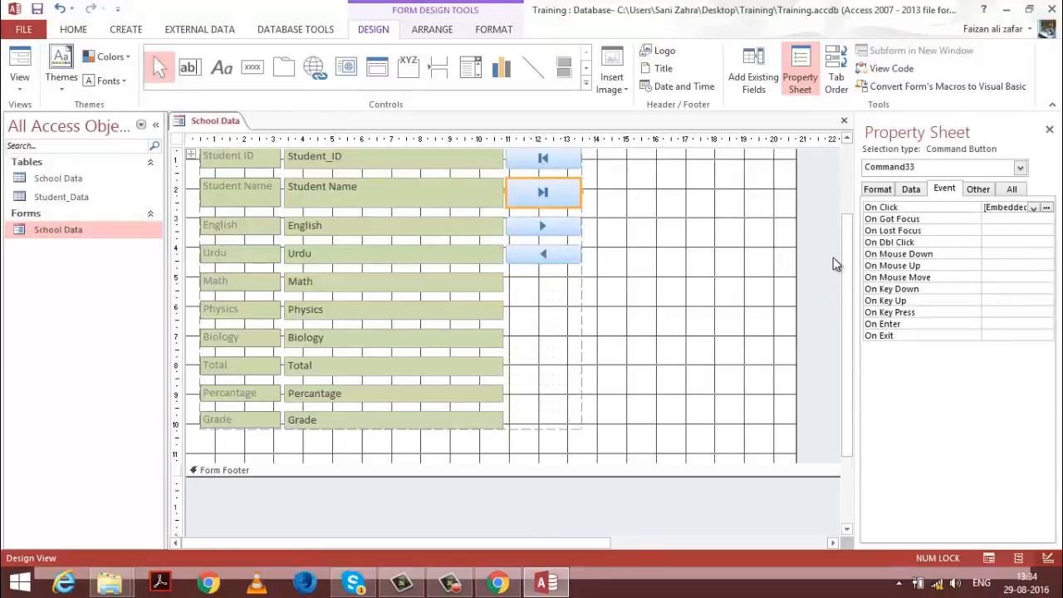
scroll(835, 264, up, 2)
click(603, 194)
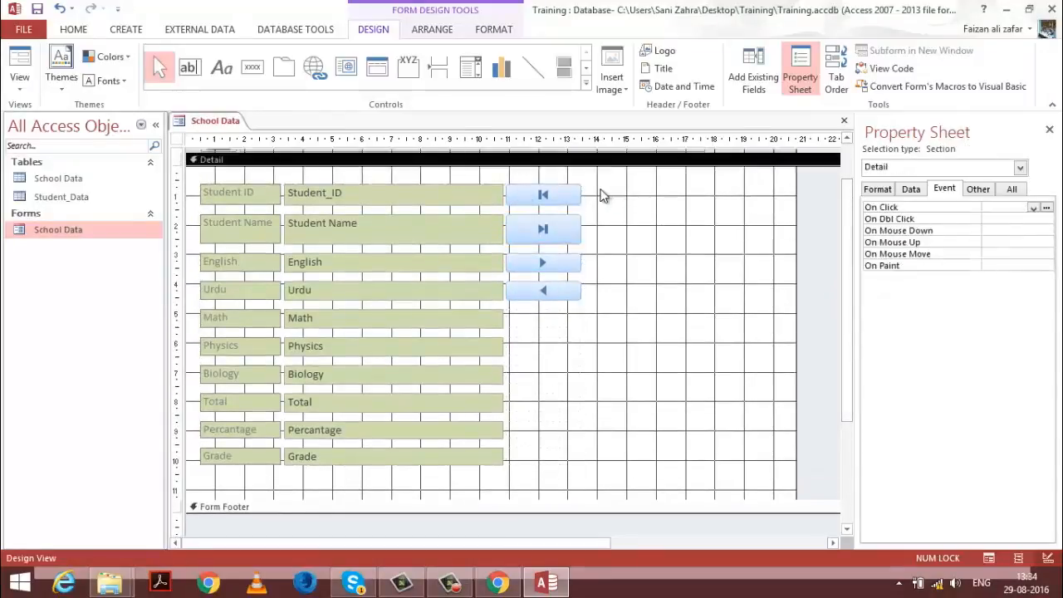
drag(603, 195, 549, 306)
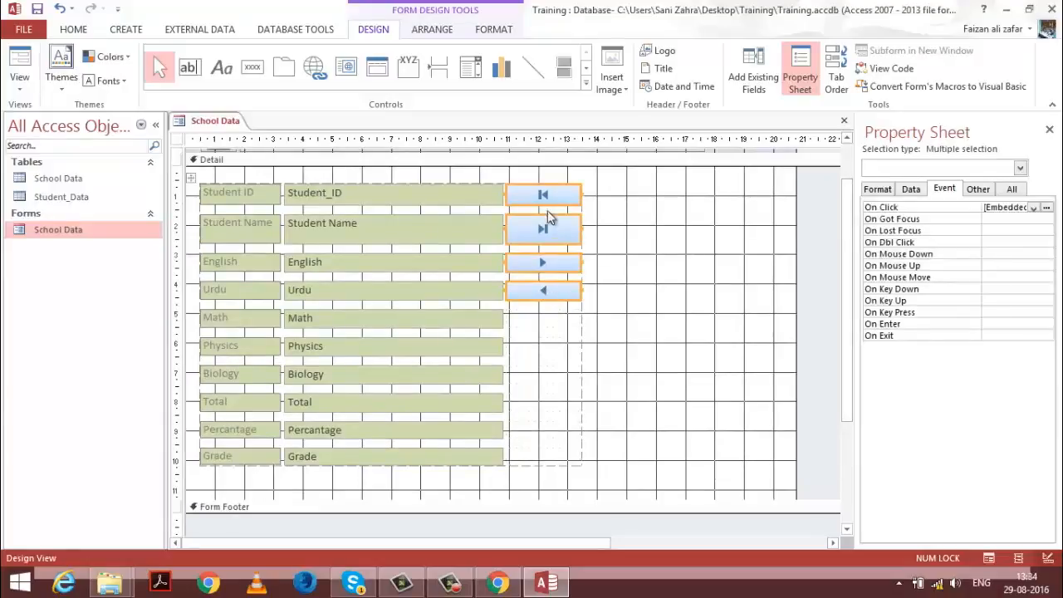
drag(549, 196, 573, 321)
key(ctrl+z)
key(ctrl+y)
key(ctrl+z)
key(ctrl+z)
key(ctrl+z)
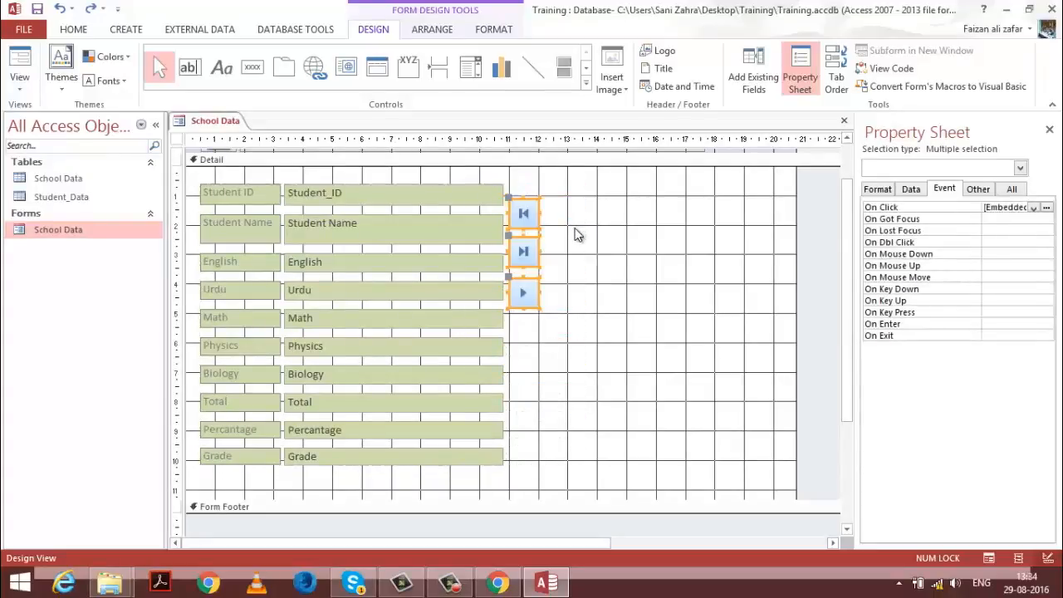
click(89, 11)
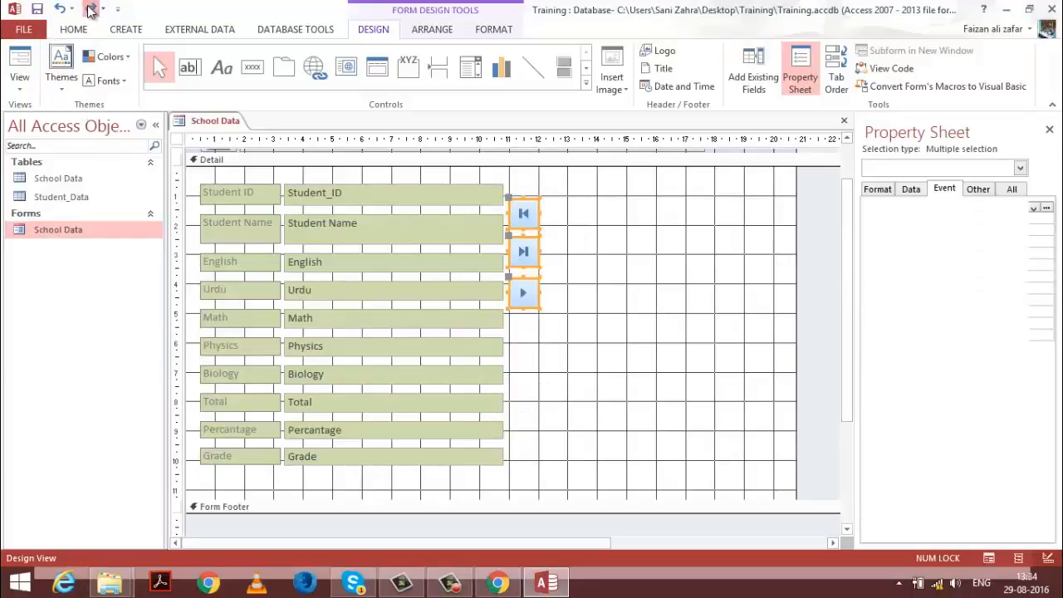
Step: Move the four record navigation buttons together away from the fields, to about 13 on the horizontal ruler
click(555, 267)
drag(557, 205, 585, 339)
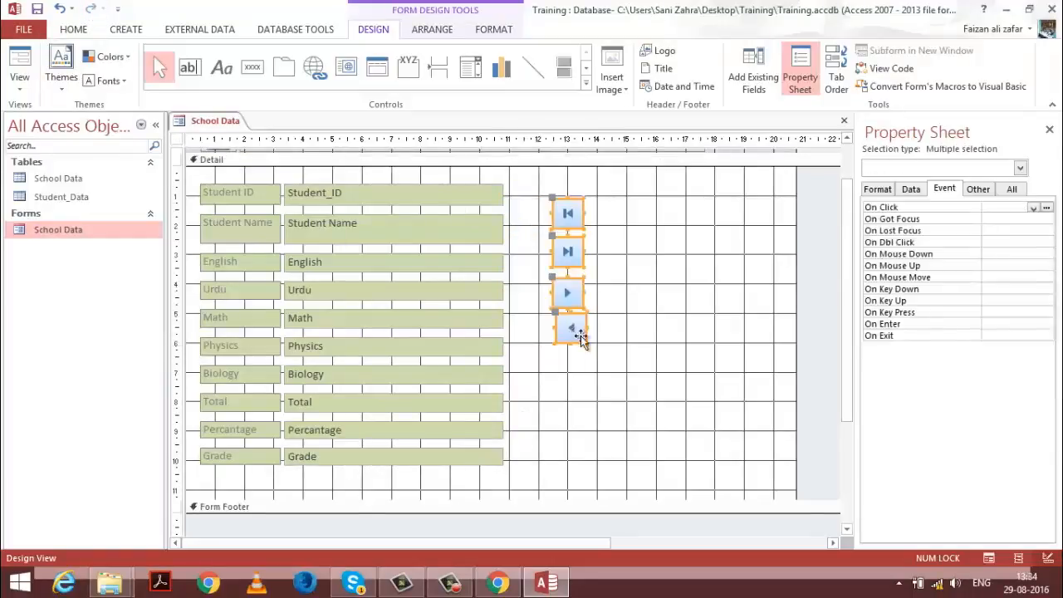
click(644, 295)
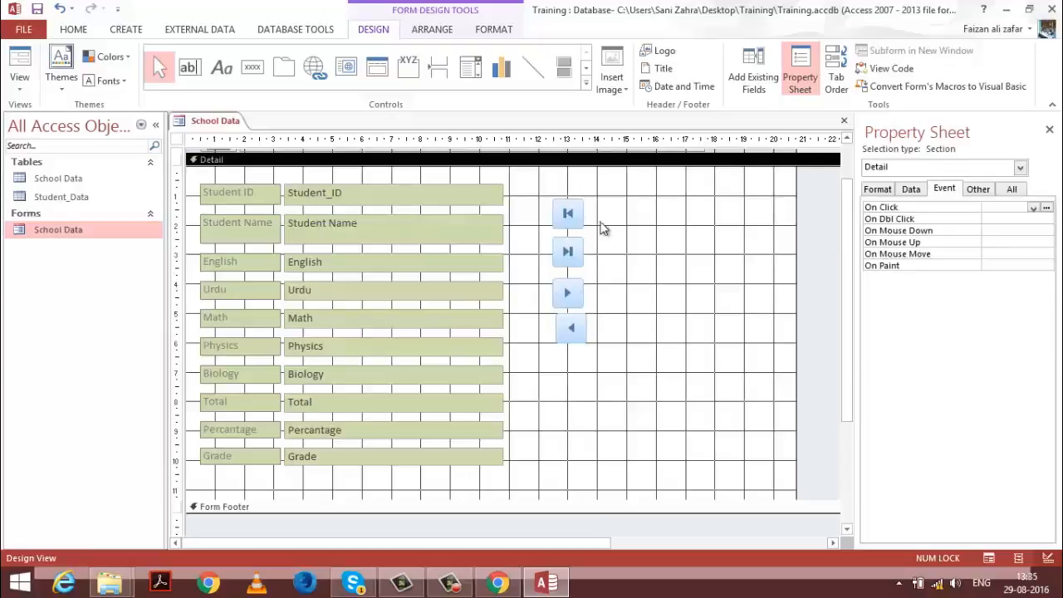
drag(604, 201, 575, 328)
drag(581, 328, 588, 326)
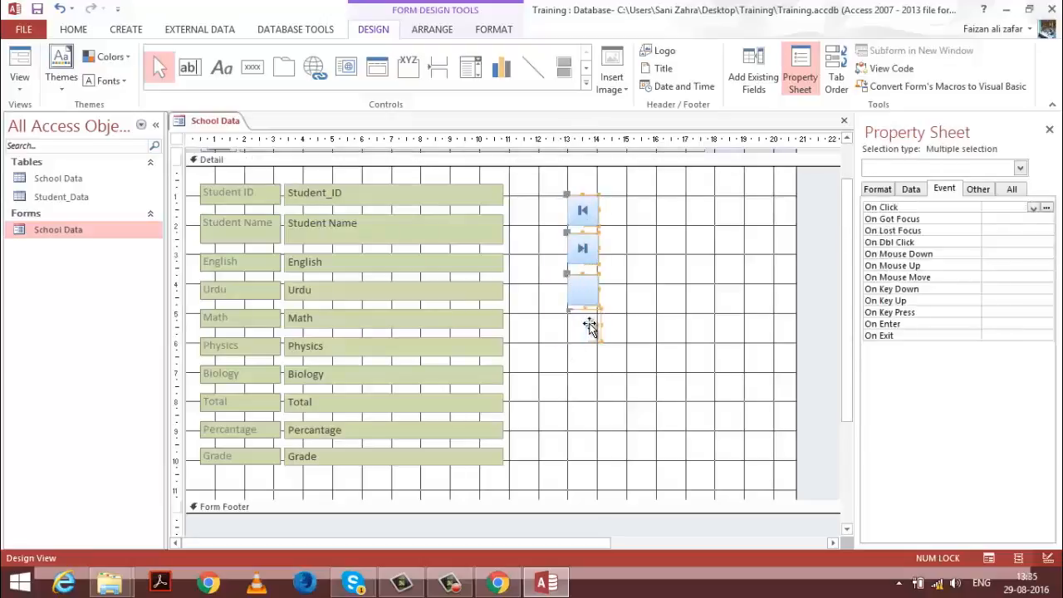
click(629, 304)
Step: Add a widened command button beside the first-record button with the Record Operations action Add New Record and the Go To New picture
click(252, 67)
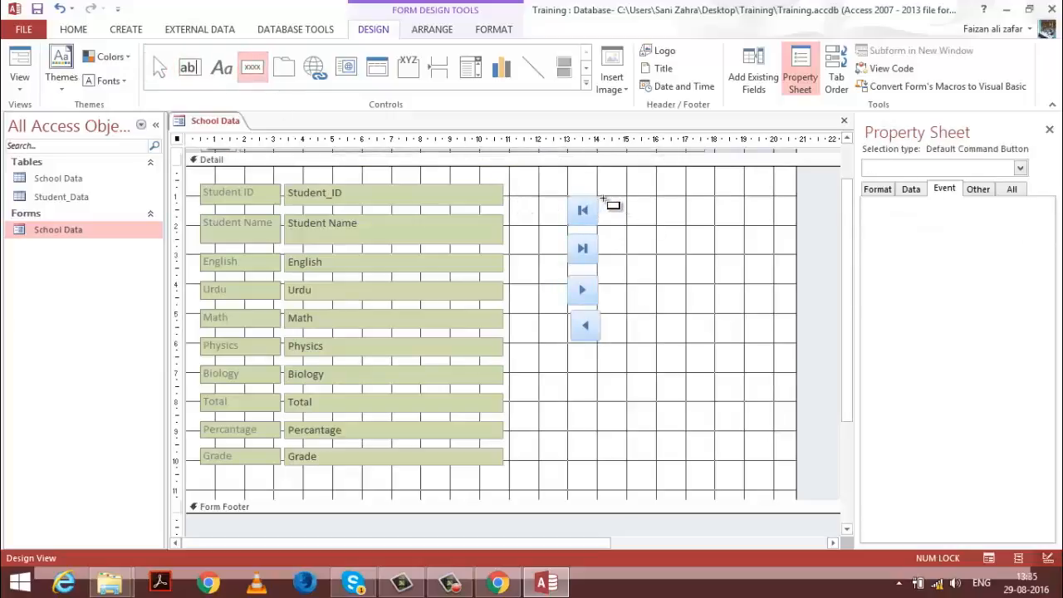
drag(566, 355, 596, 399)
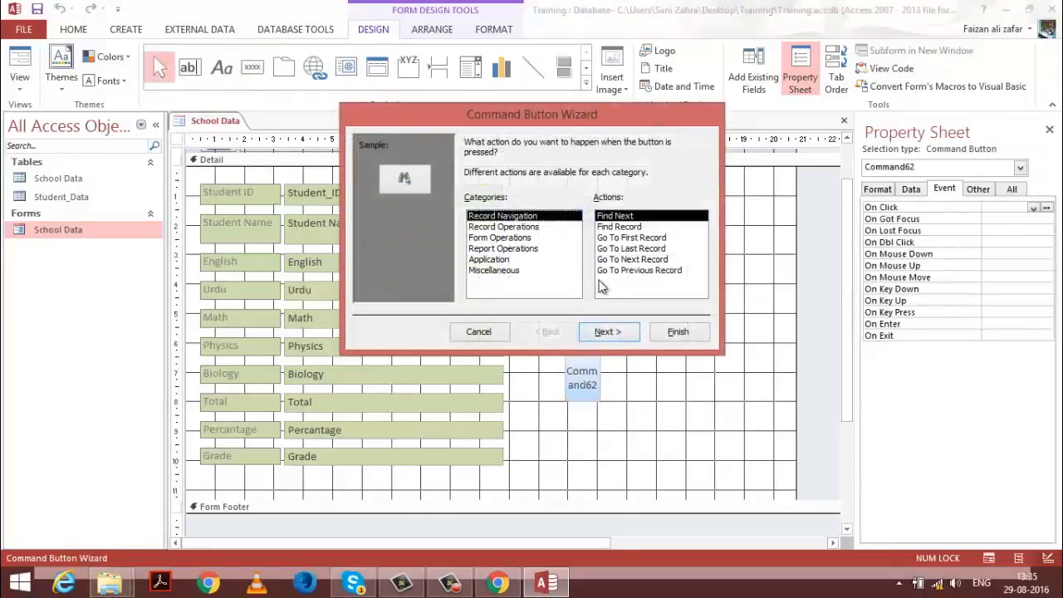
click(528, 227)
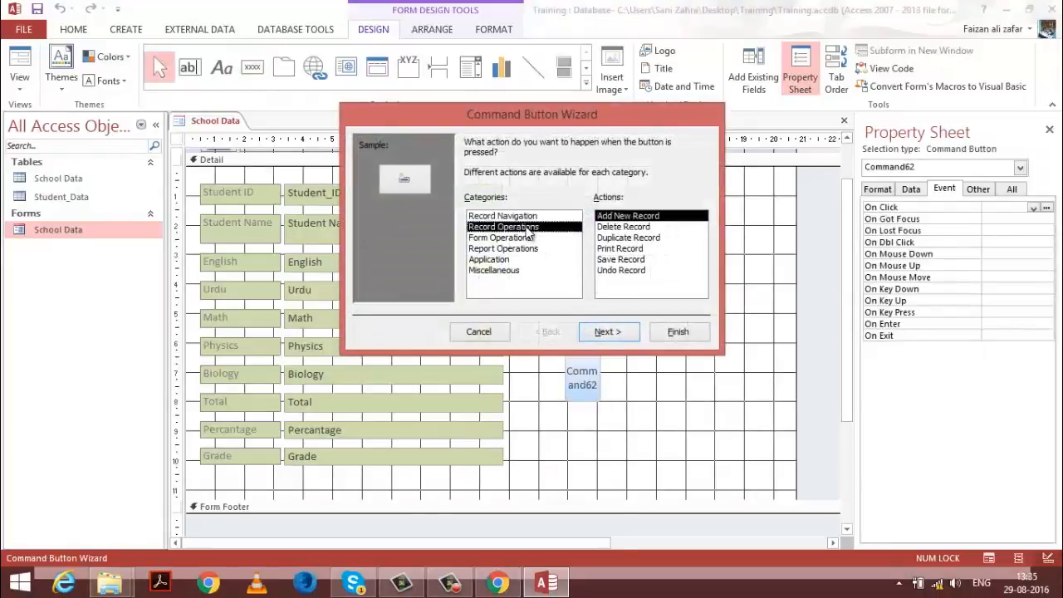
click(628, 228)
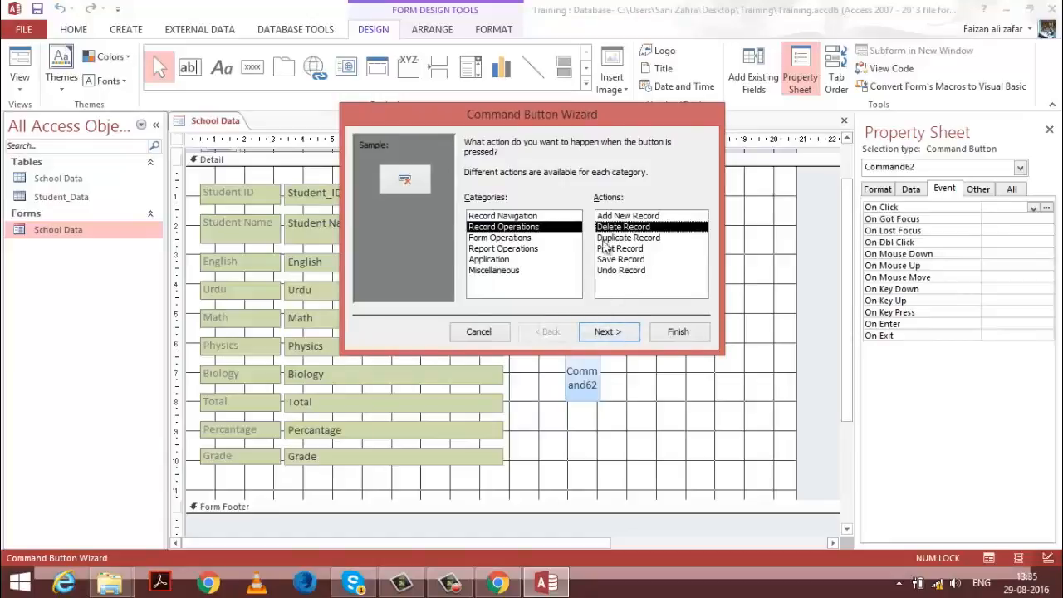
click(619, 216)
click(607, 332)
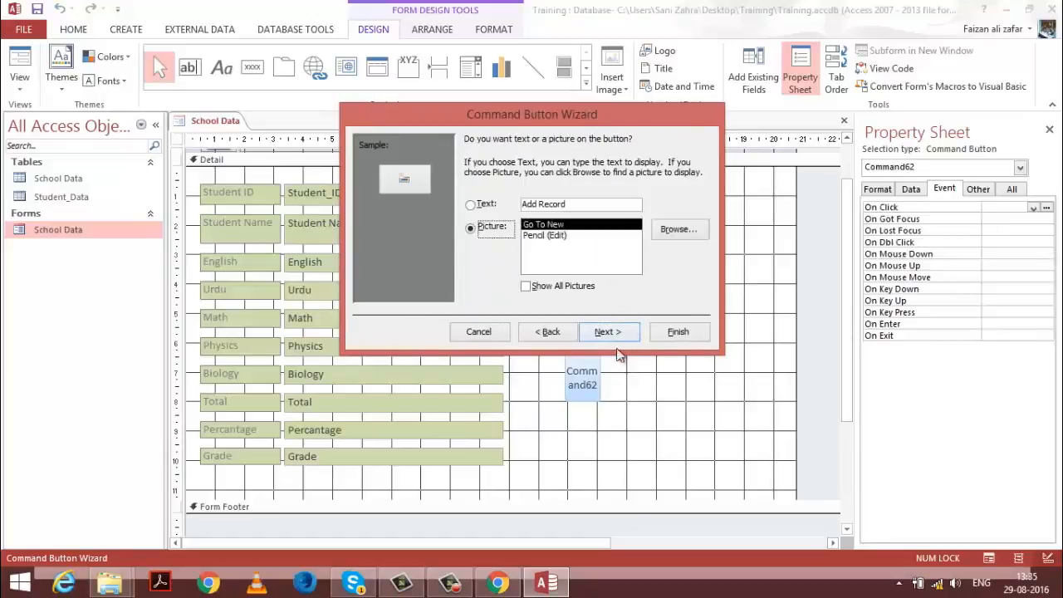
click(677, 332)
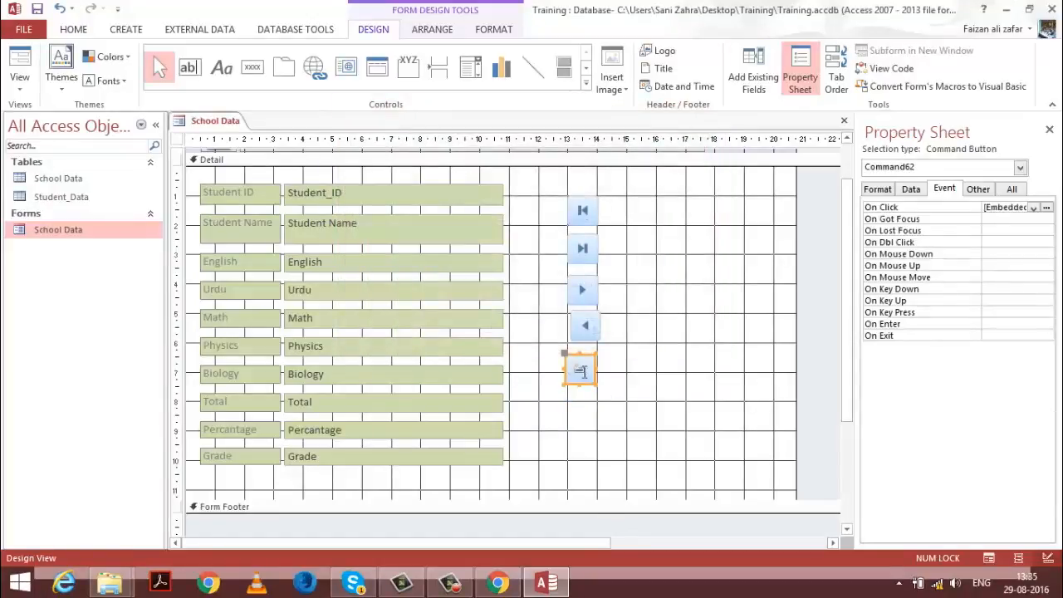
drag(597, 369, 651, 325)
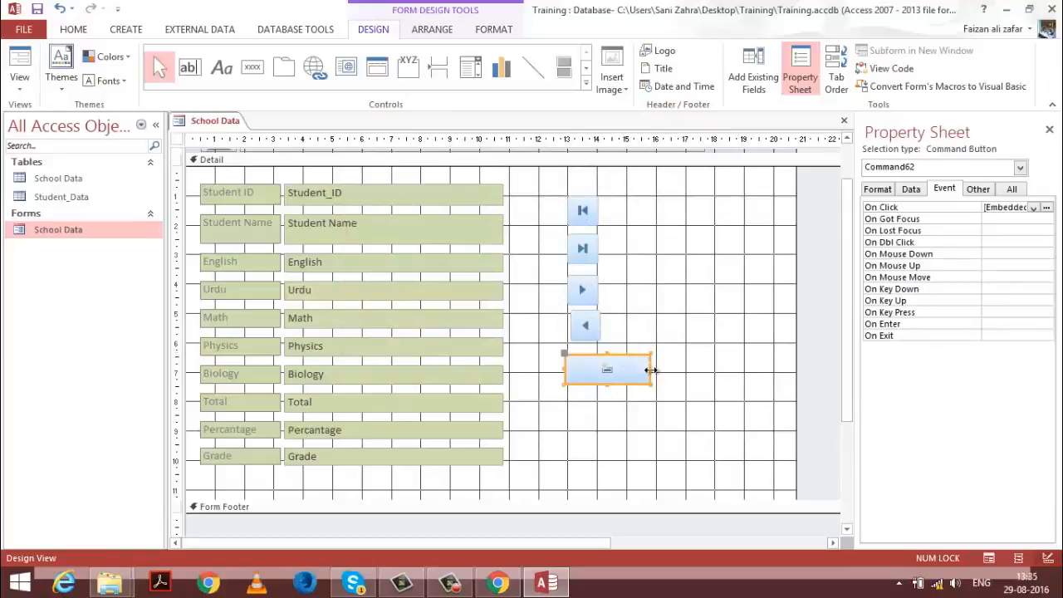
drag(649, 369, 630, 199)
Step: Add a command button with the Delete Record action and picture below the add-record button, and narrow the add-record button
click(253, 66)
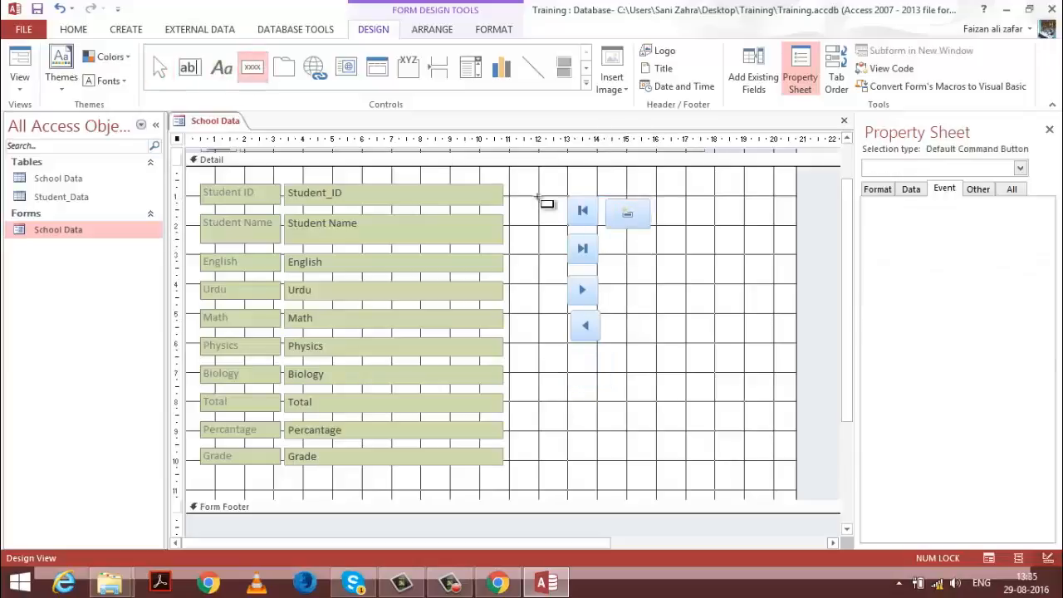
drag(608, 240, 686, 293)
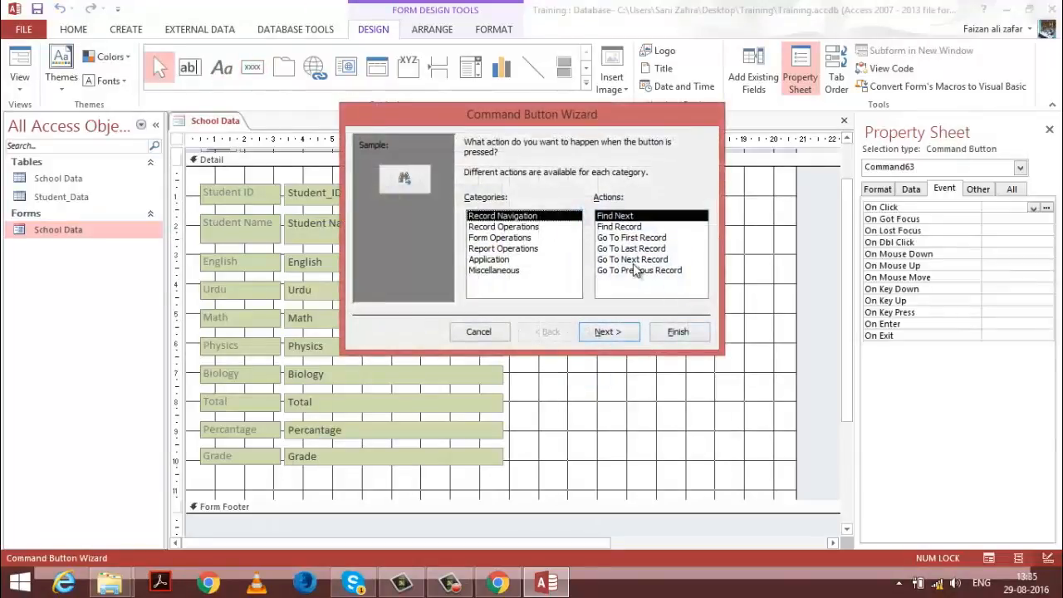
click(579, 227)
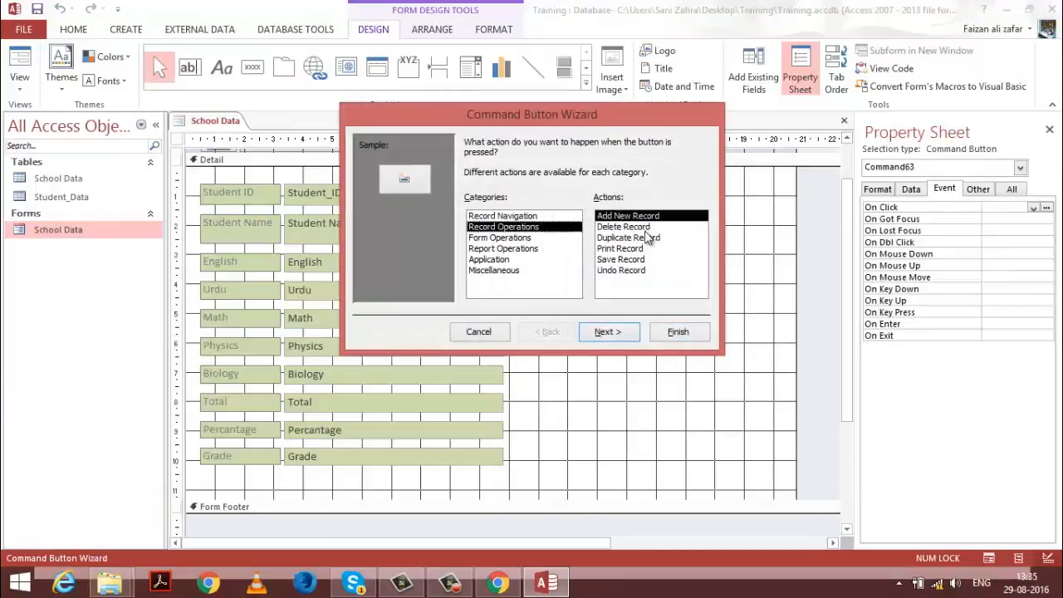
click(646, 228)
click(606, 332)
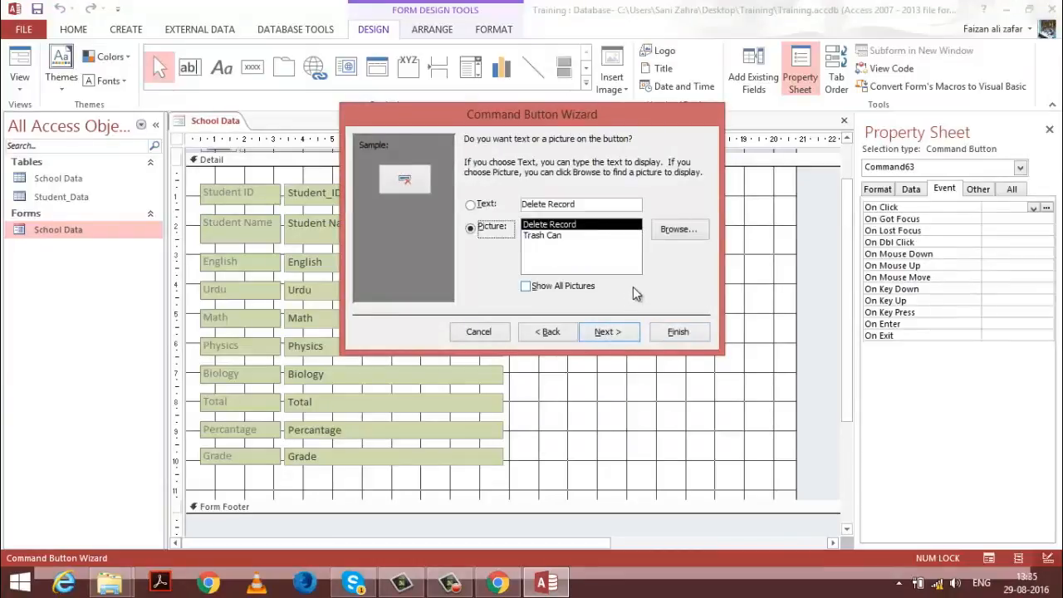
click(600, 332)
click(526, 332)
click(675, 331)
click(619, 211)
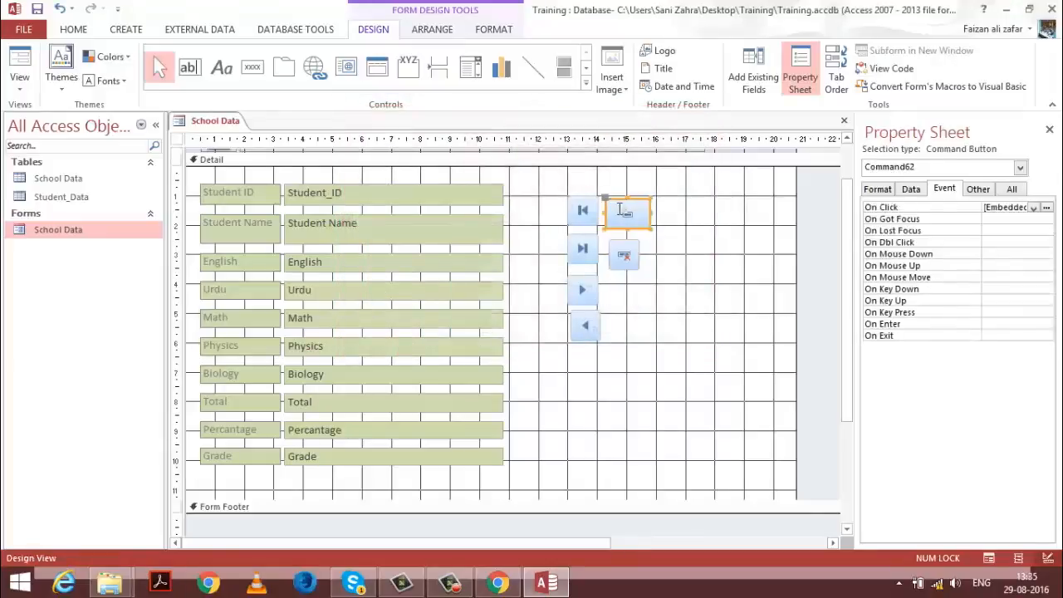
drag(648, 215, 643, 211)
Step: Add a command button below the delete-record button with the Record Operations action Save Record
click(252, 67)
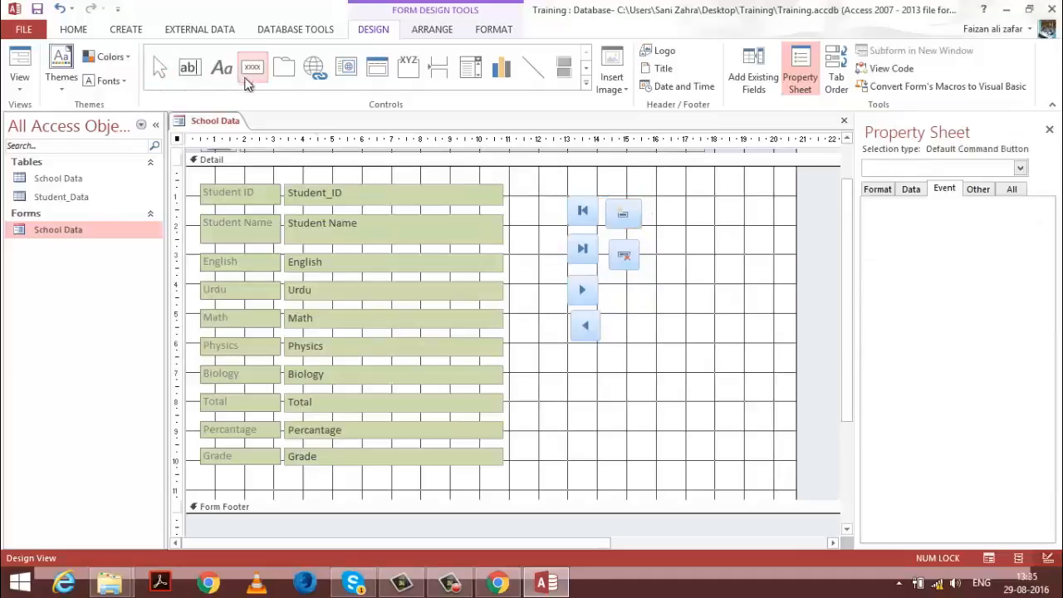
mouse_move(607, 279)
mouse_down()
mouse_move(655, 307)
mouse_move(647, 316)
mouse_move(636, 302)
mouse_up()
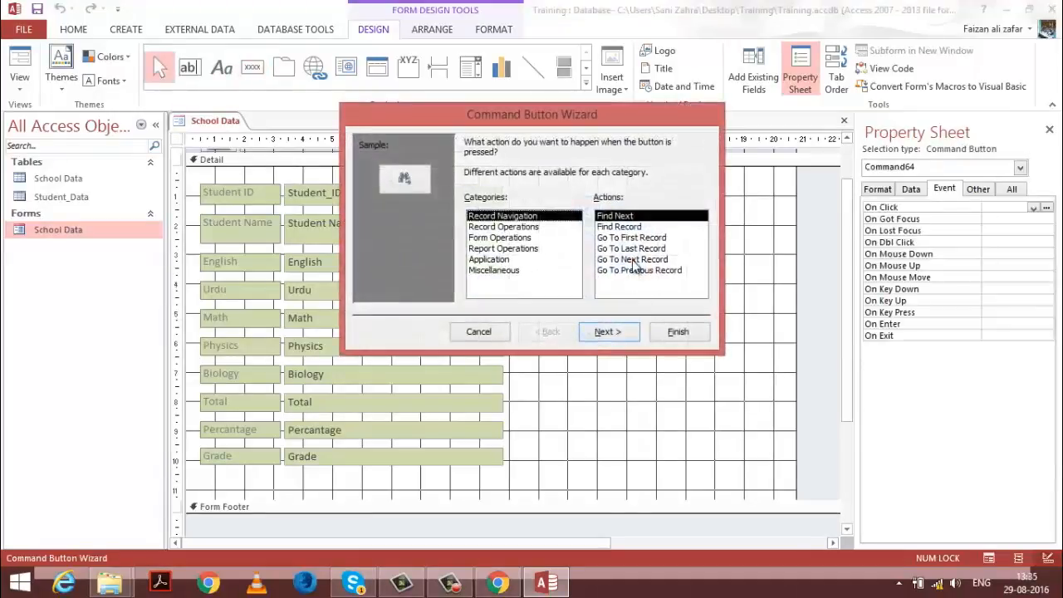
click(556, 227)
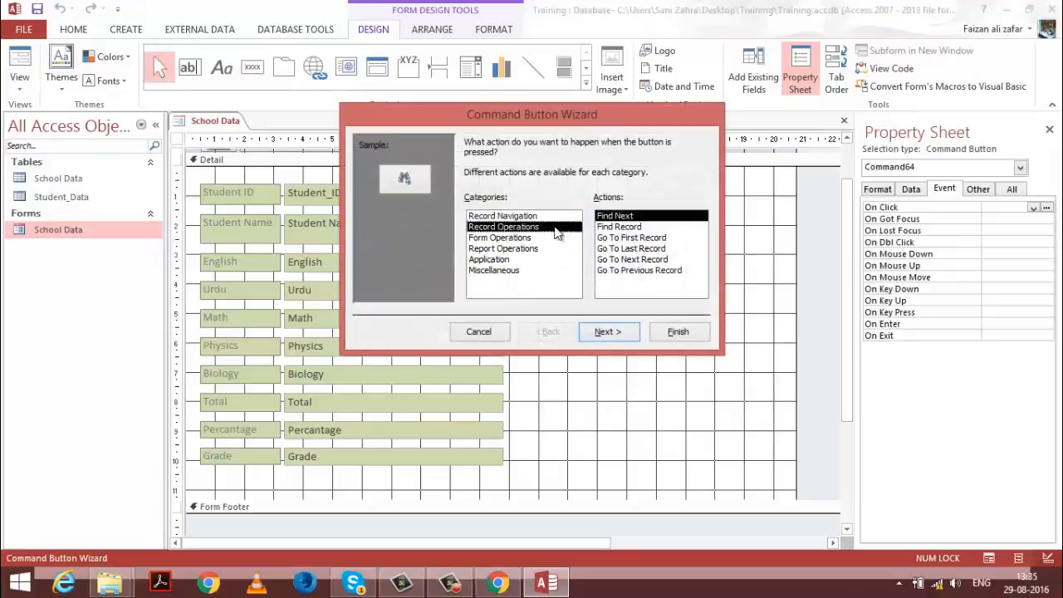
click(651, 260)
click(607, 331)
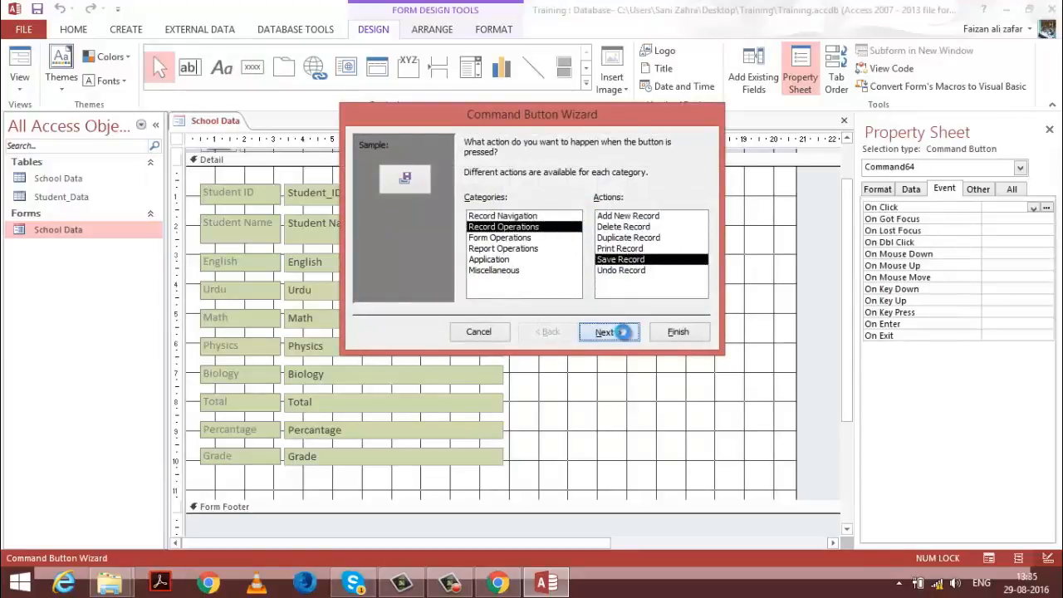
click(676, 331)
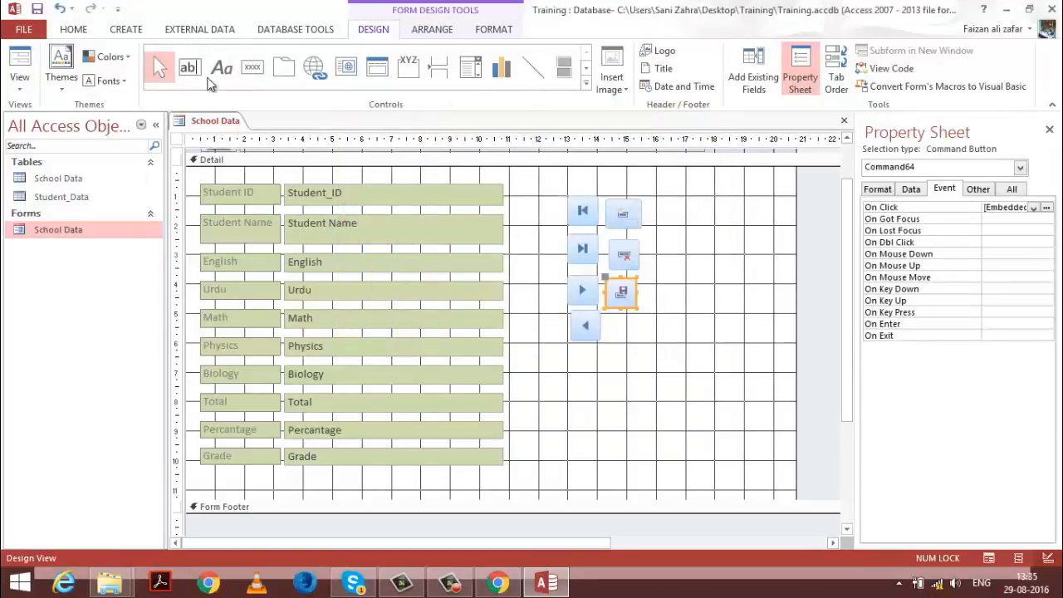
Step: Add another Save Record command button below the existing save-record button
click(252, 68)
drag(615, 316, 668, 395)
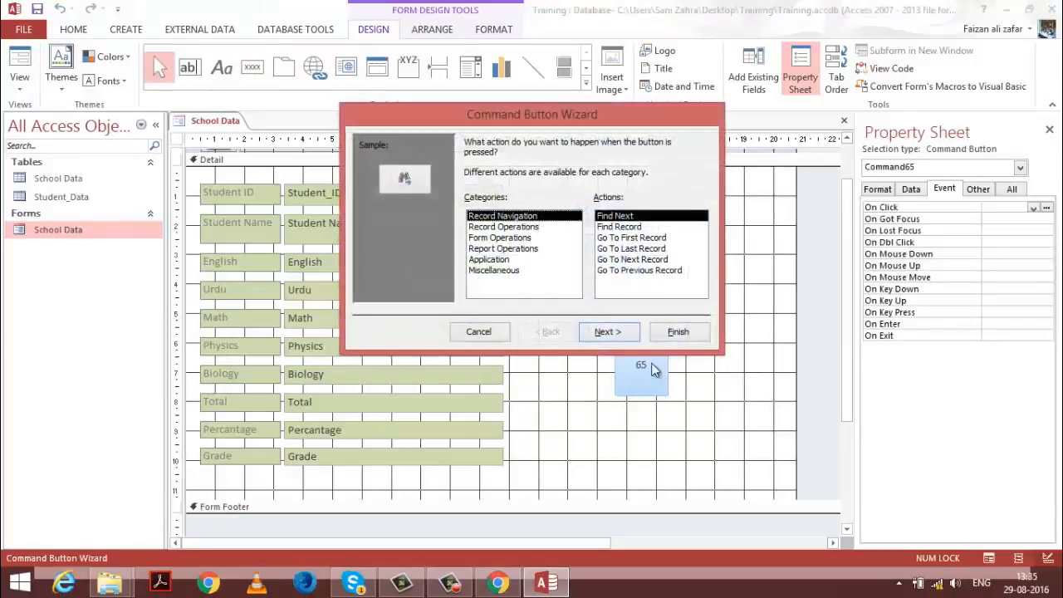
click(532, 227)
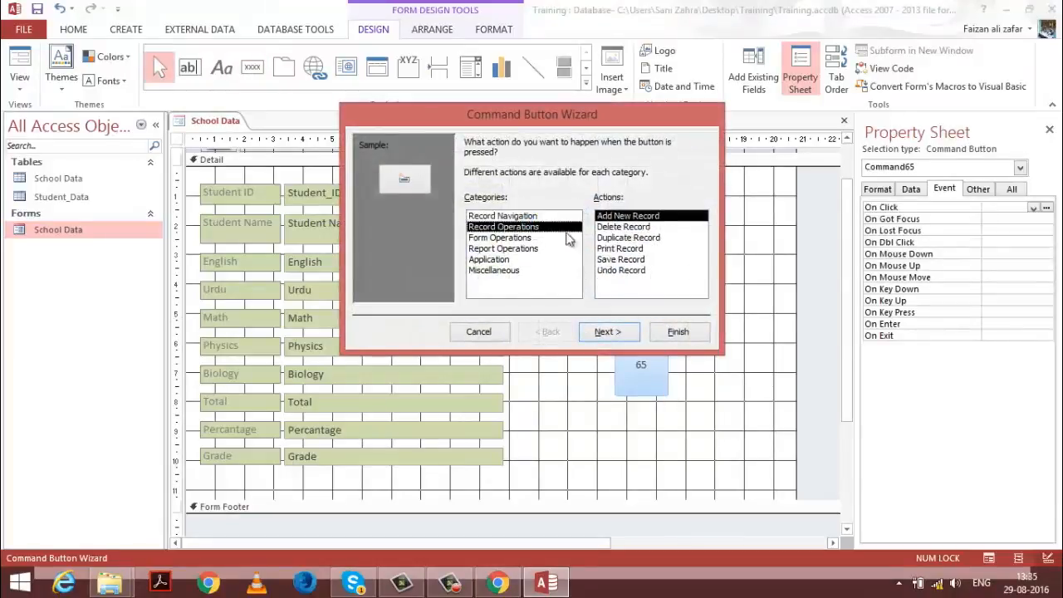
click(631, 259)
click(675, 338)
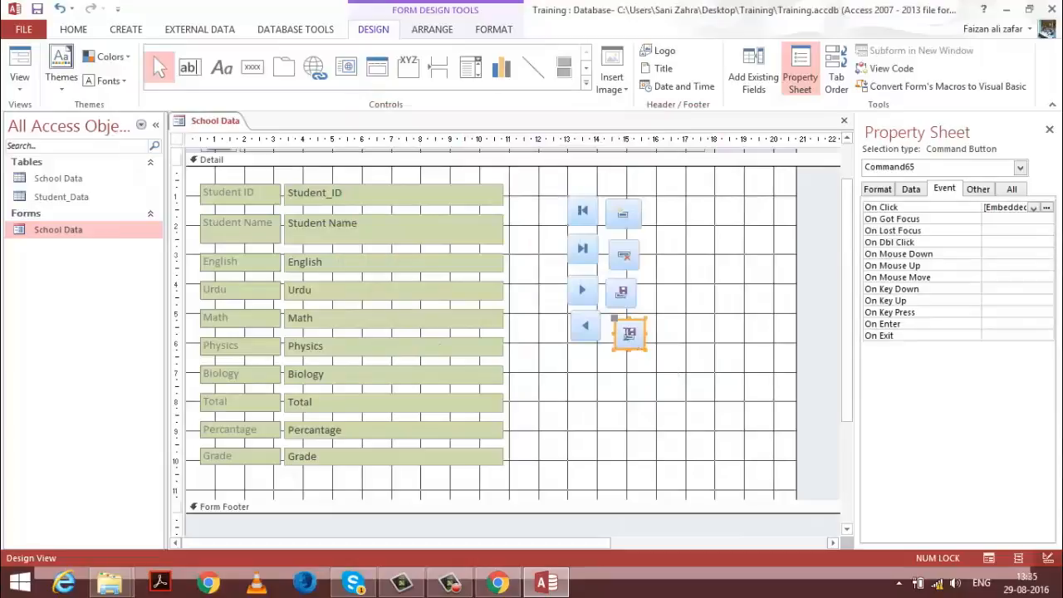
Step: Place the second save-record button directly beside the add-record button, narrowing the add-record button slightly
drag(633, 324, 660, 202)
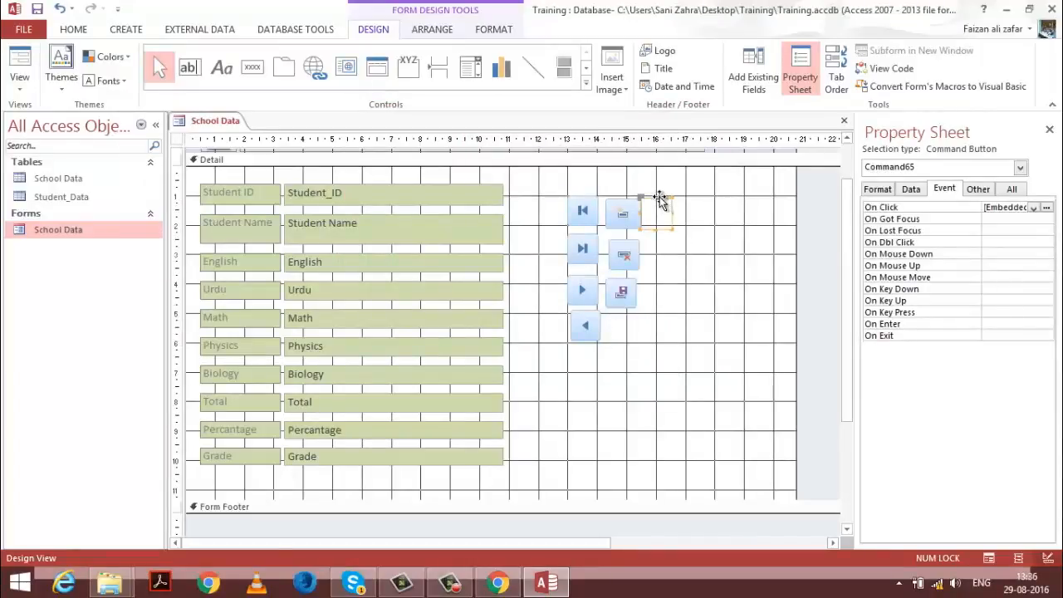
click(624, 218)
drag(639, 213, 636, 213)
click(656, 213)
drag(653, 204, 646, 204)
Step: Move the delete-record button and the remaining save-record button to the end of the row with the add-record button
click(624, 260)
drag(616, 237, 675, 199)
click(630, 282)
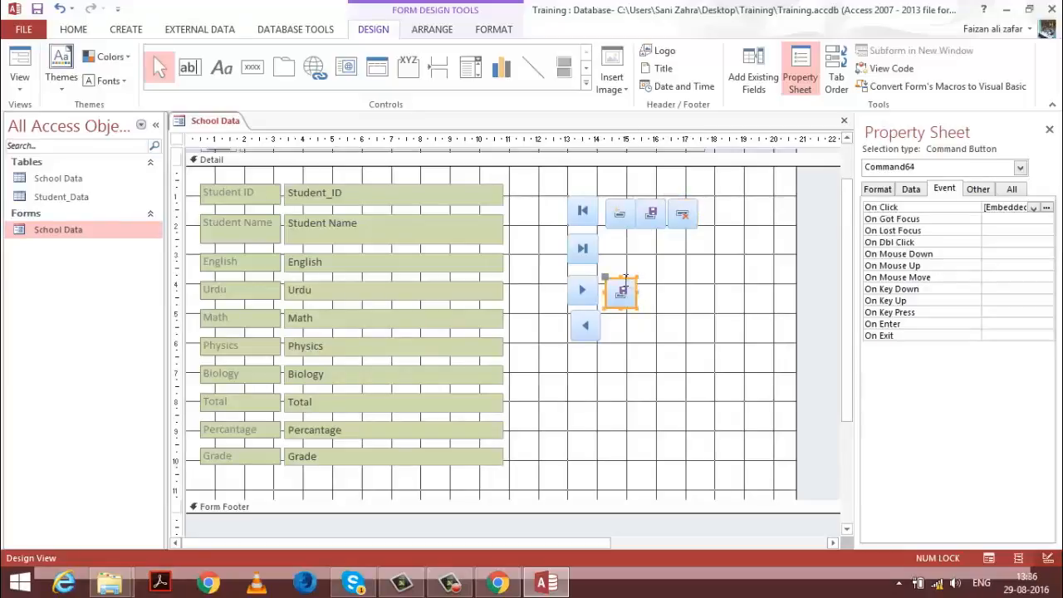
drag(625, 282, 715, 199)
click(683, 277)
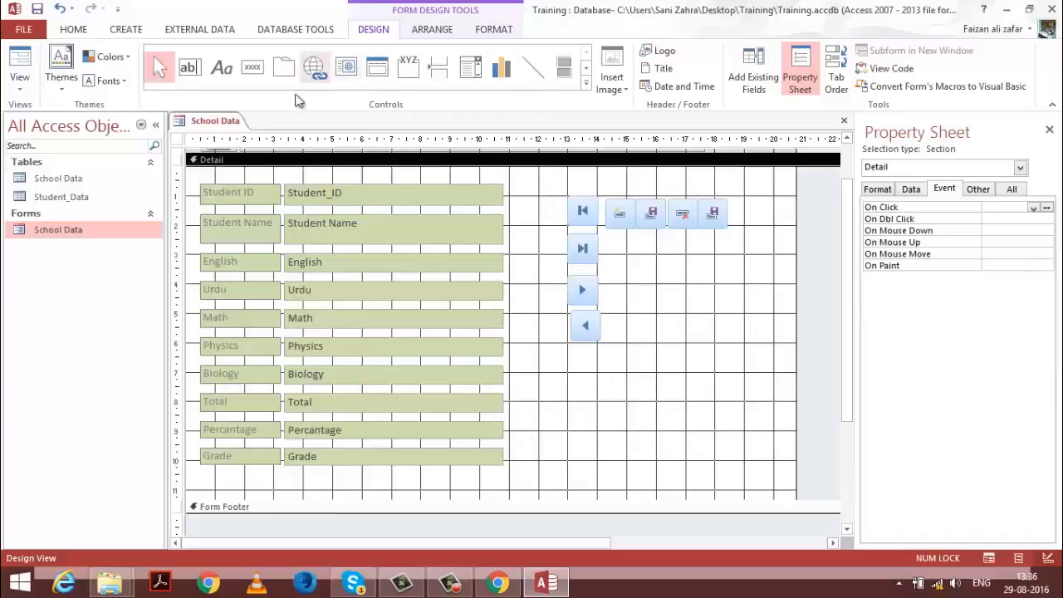
Step: Add a command button below the add-record button with the Form Operations action Print a Form for the School Data form
click(252, 66)
drag(607, 239, 633, 269)
click(520, 239)
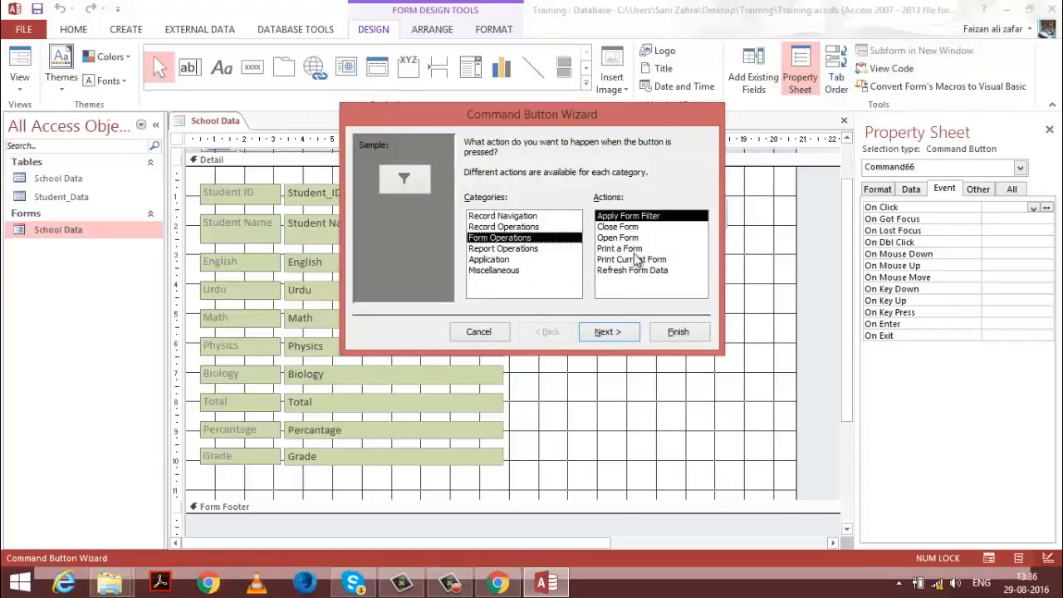
click(635, 249)
click(621, 332)
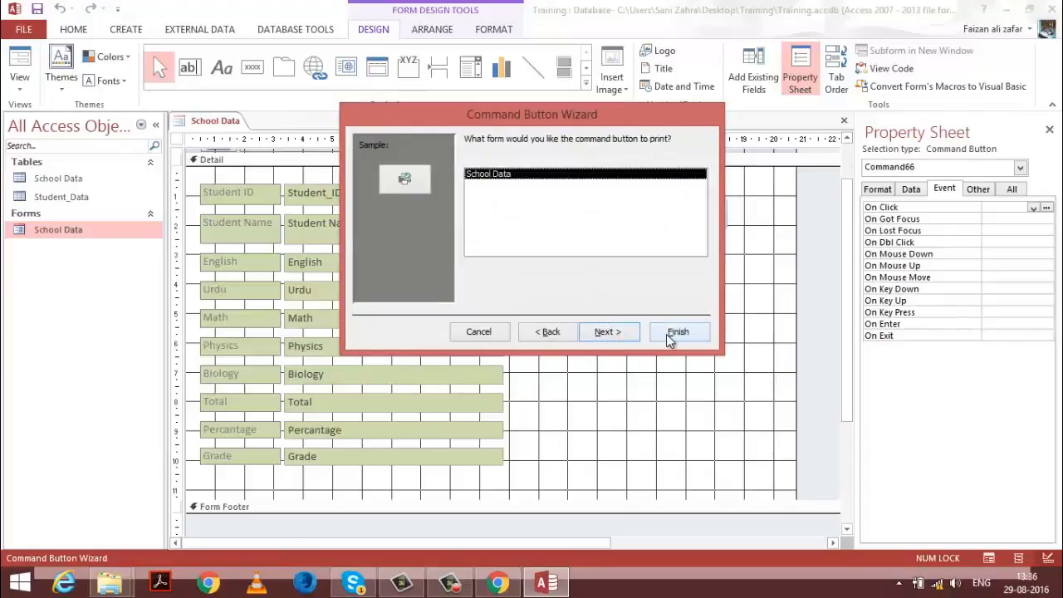
click(674, 333)
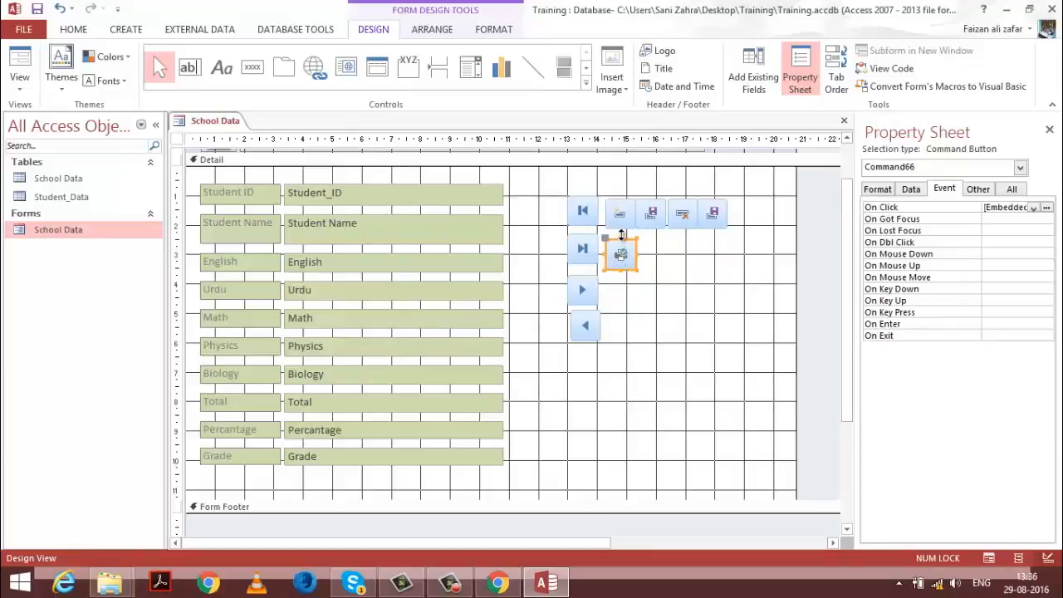
Step: Move the print-form button up against the add-record button and add a new command button directly beside the print-form button
drag(625, 238, 613, 235)
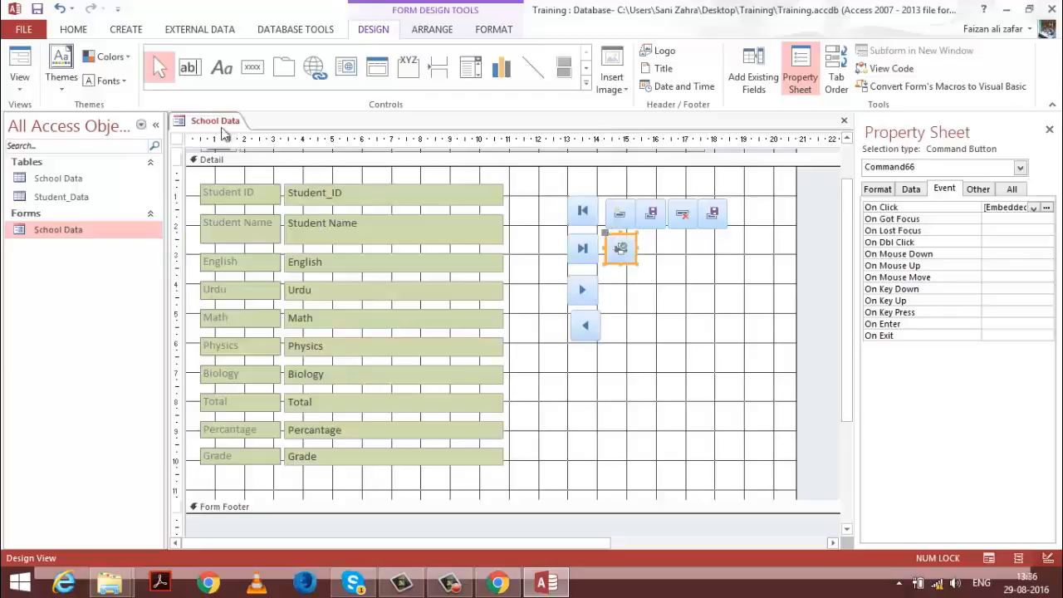
click(252, 67)
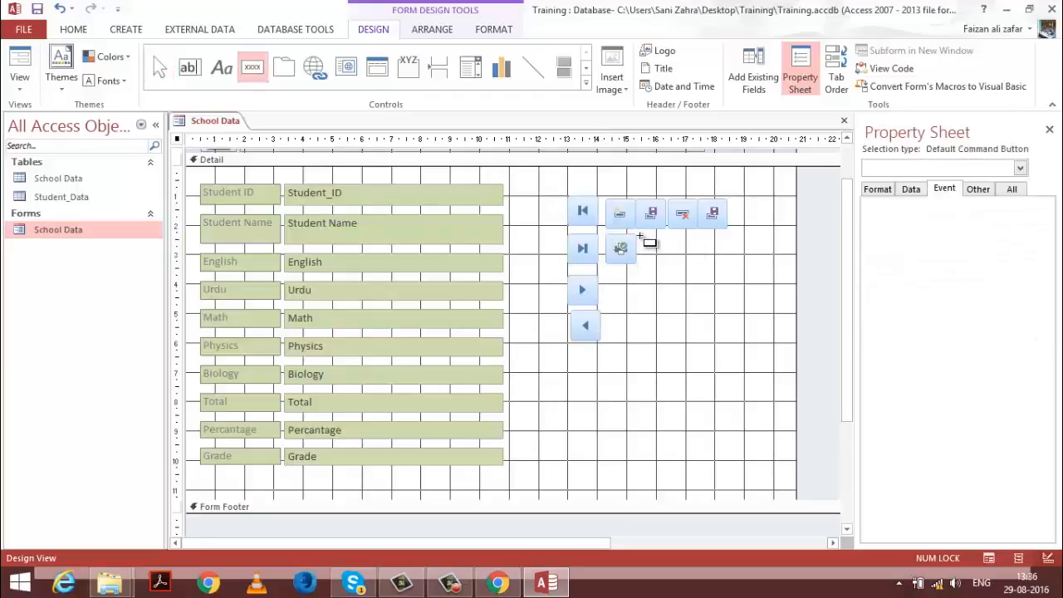
drag(641, 239, 669, 265)
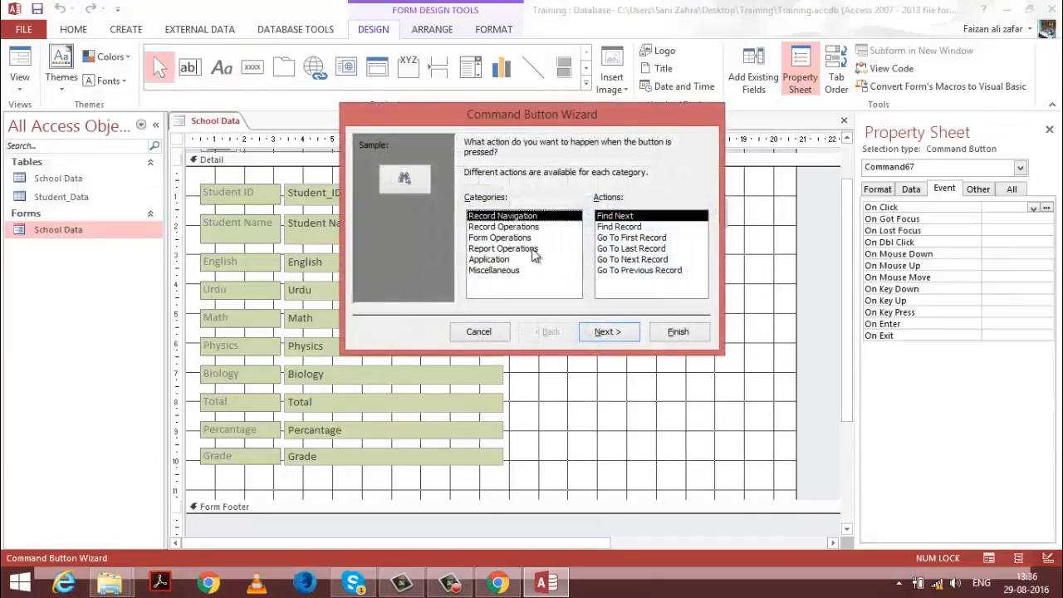
Step: Try to give the new command button the Report Operations action Mail Report, and return to the choice of actions
click(523, 238)
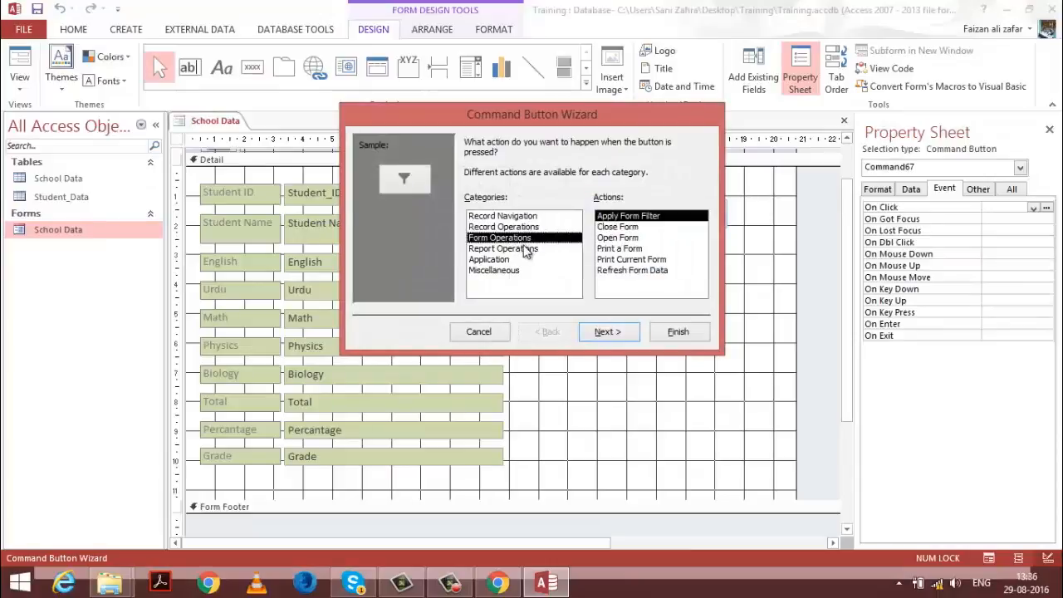
click(527, 249)
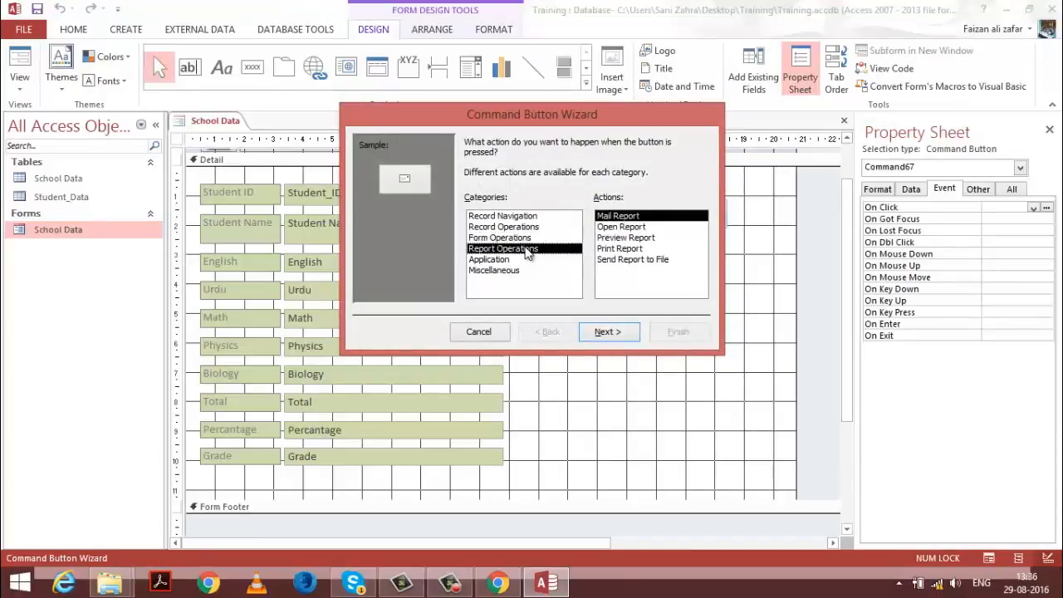
click(611, 331)
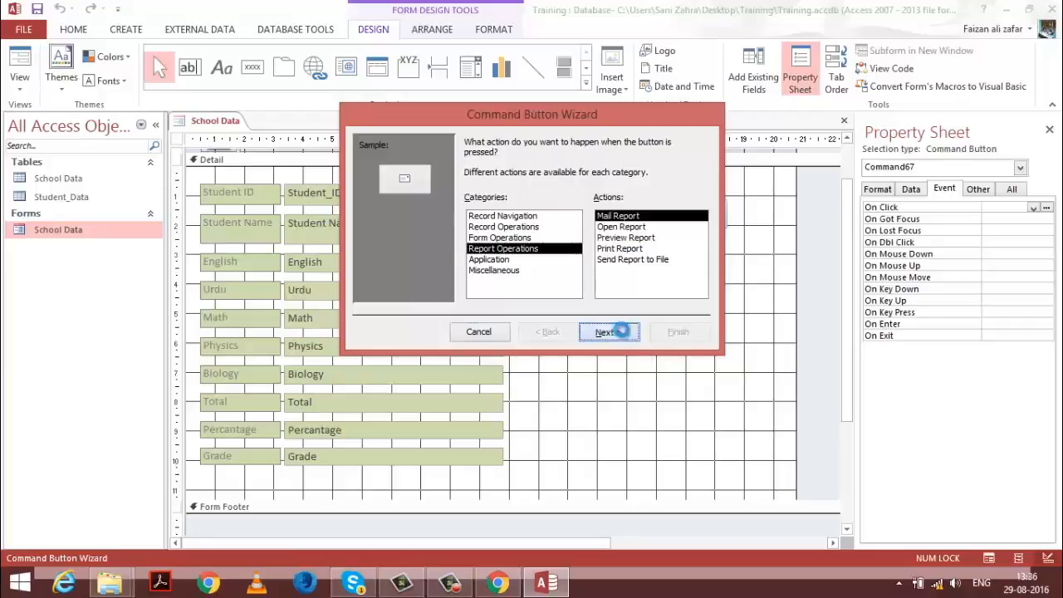
click(673, 339)
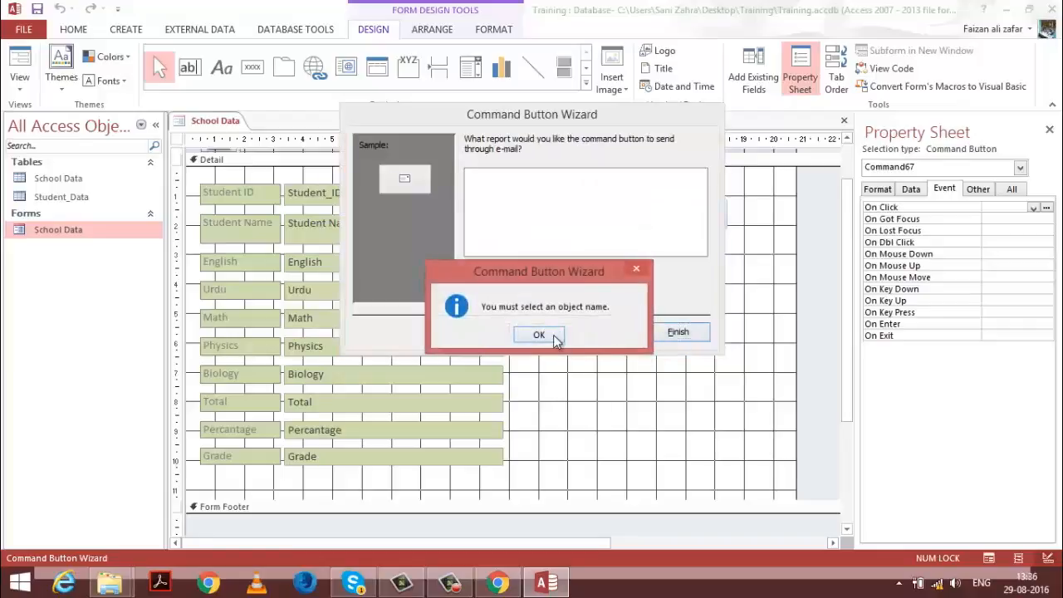
click(553, 337)
double_click(498, 175)
click(531, 334)
click(544, 331)
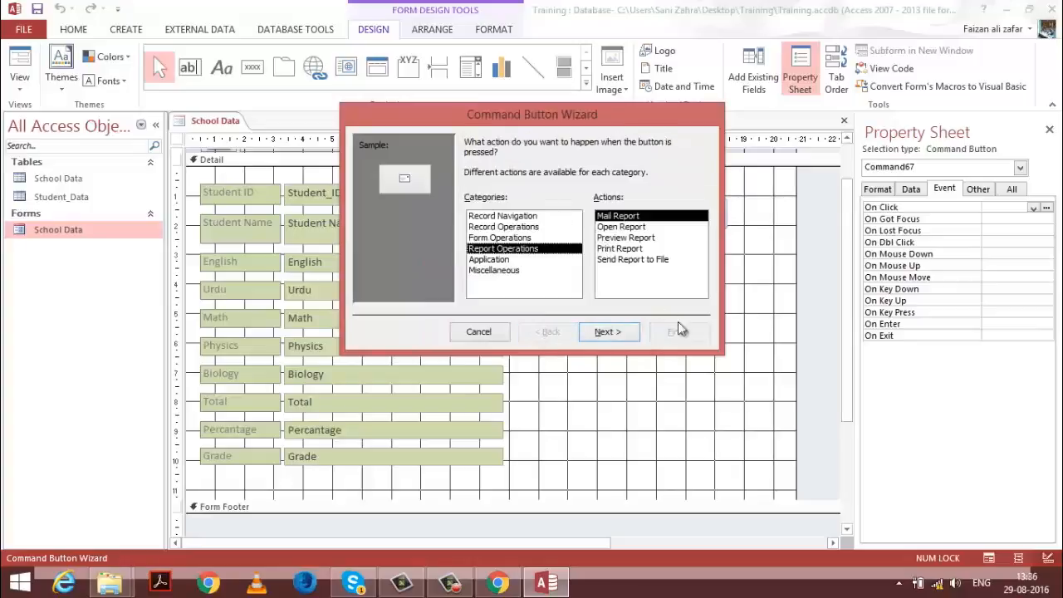
click(604, 332)
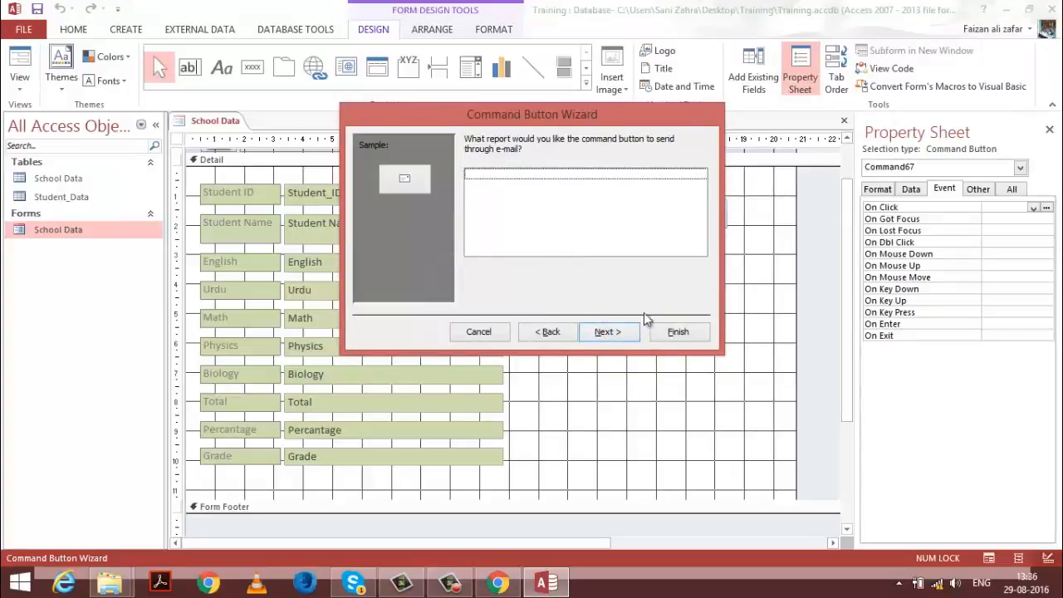
click(608, 332)
click(556, 331)
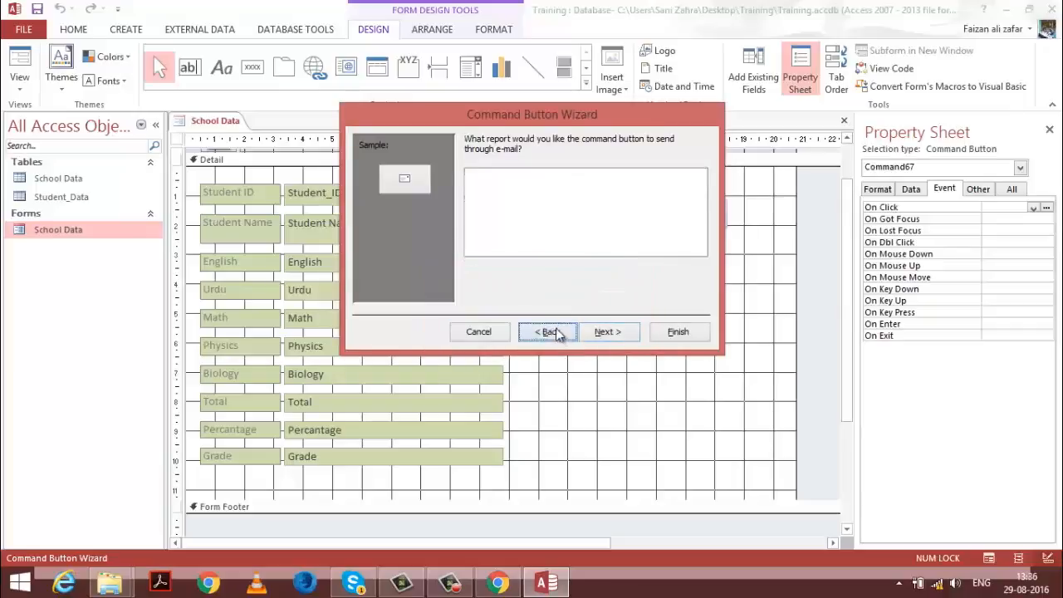
click(552, 331)
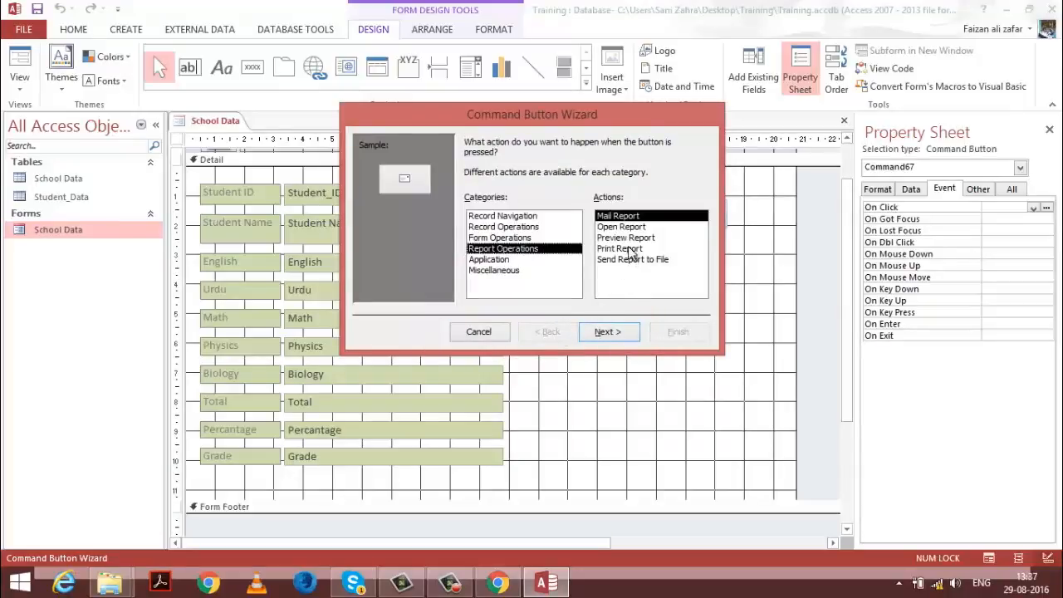
Step: Give the new command button the Application action Quit Application and finish it with the default settings
click(532, 270)
click(533, 260)
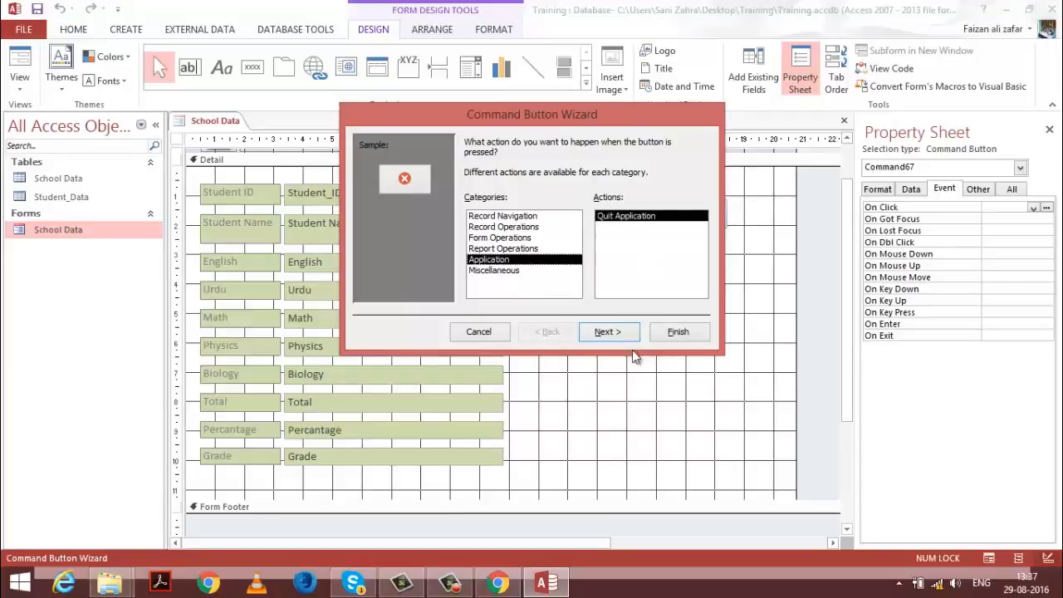
click(678, 332)
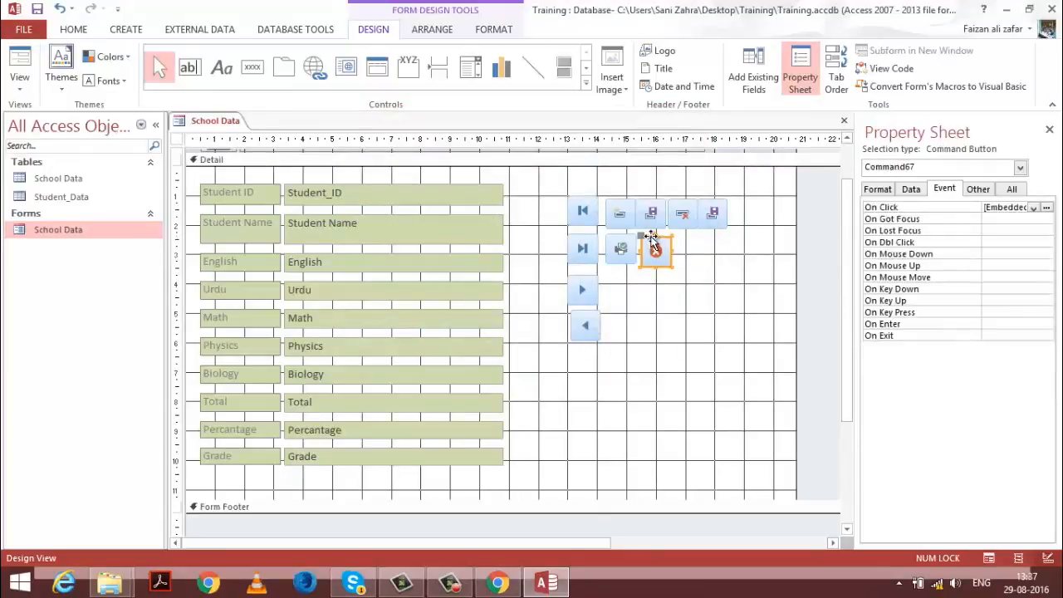
Step: Stack the quit, print-form and adjacent save-record buttons in a column directly beside the Student_ID and Student Name fields
drag(651, 241, 521, 170)
click(627, 242)
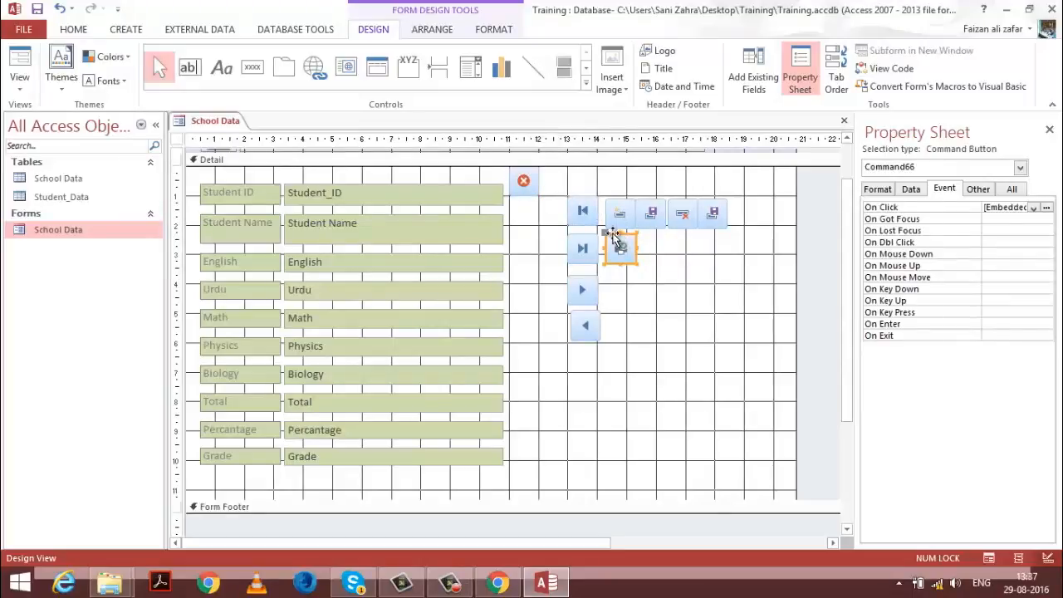
drag(611, 233, 518, 198)
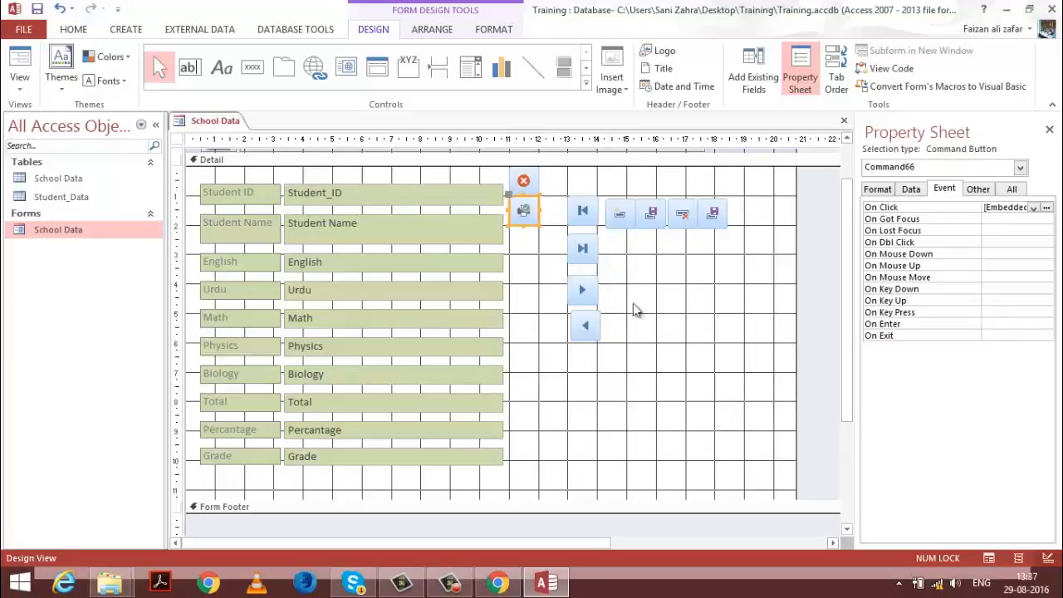
drag(647, 211, 519, 218)
Step: Align the previous-record button with the other navigation buttons in their column
click(621, 333)
drag(592, 180, 600, 337)
click(589, 329)
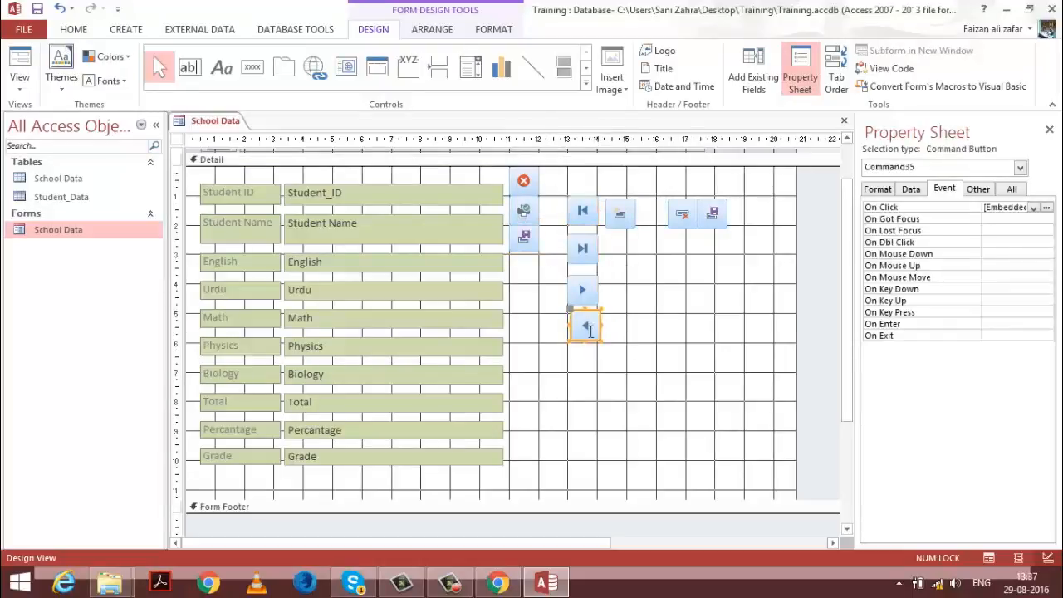
key(Left)
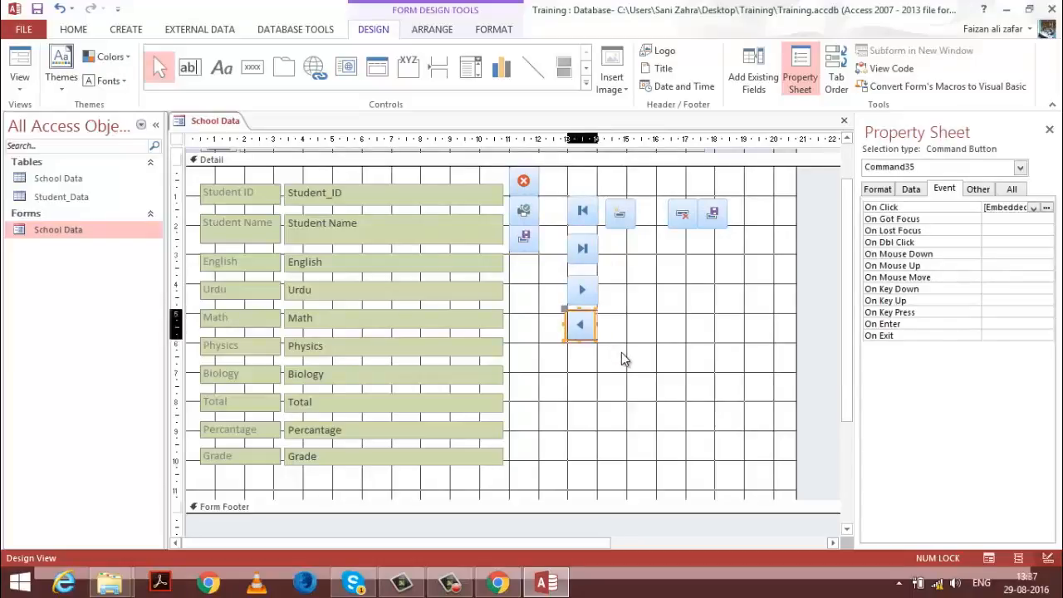
click(592, 379)
click(581, 324)
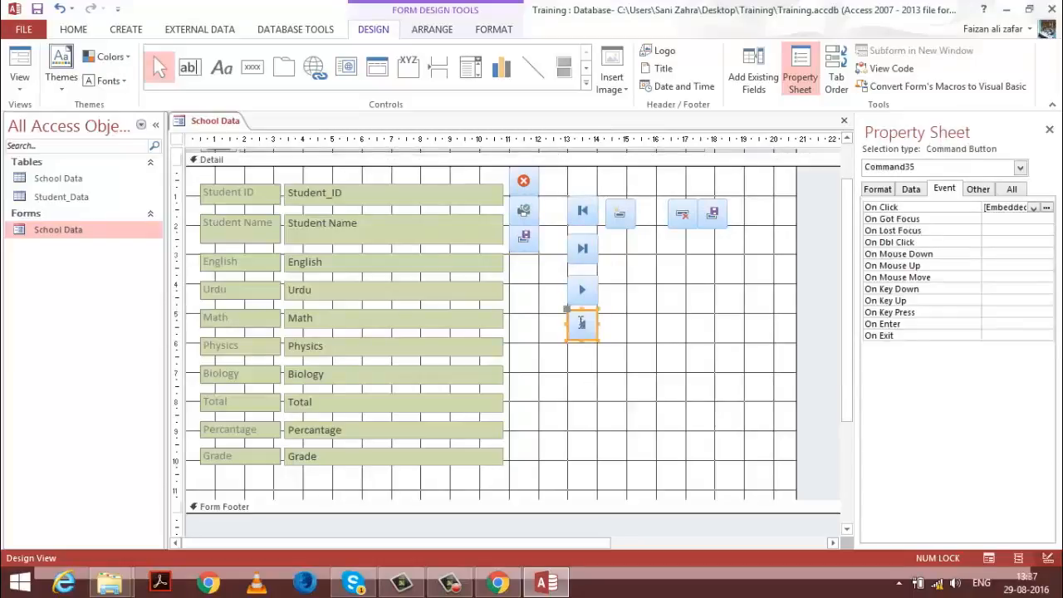
click(599, 360)
click(586, 313)
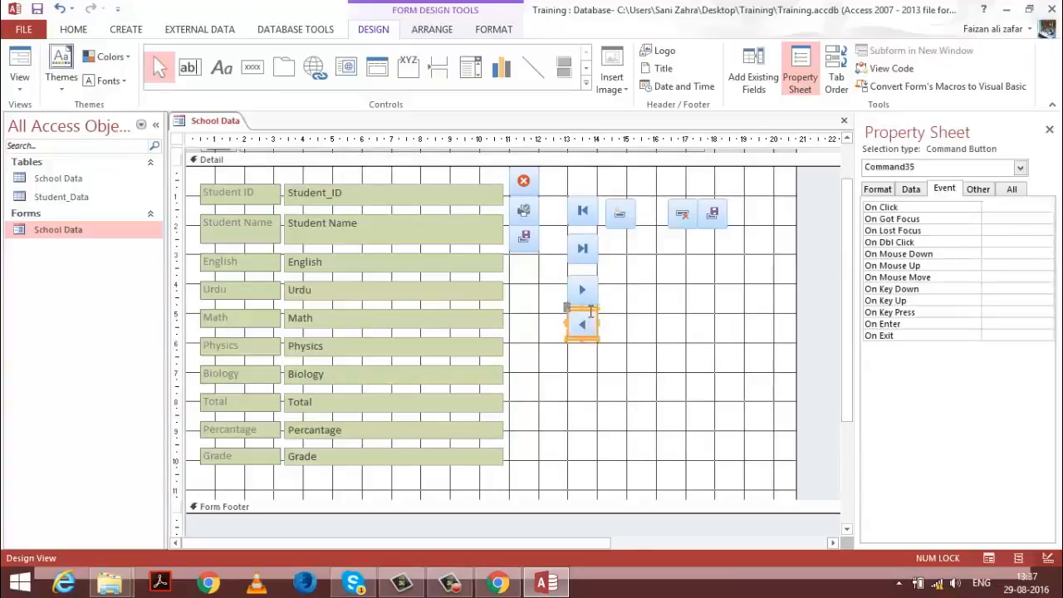
Step: Close the gaps between the four navigation buttons and move the whole column down beside the Total, Percantage and Grade fields
drag(586, 313, 582, 241)
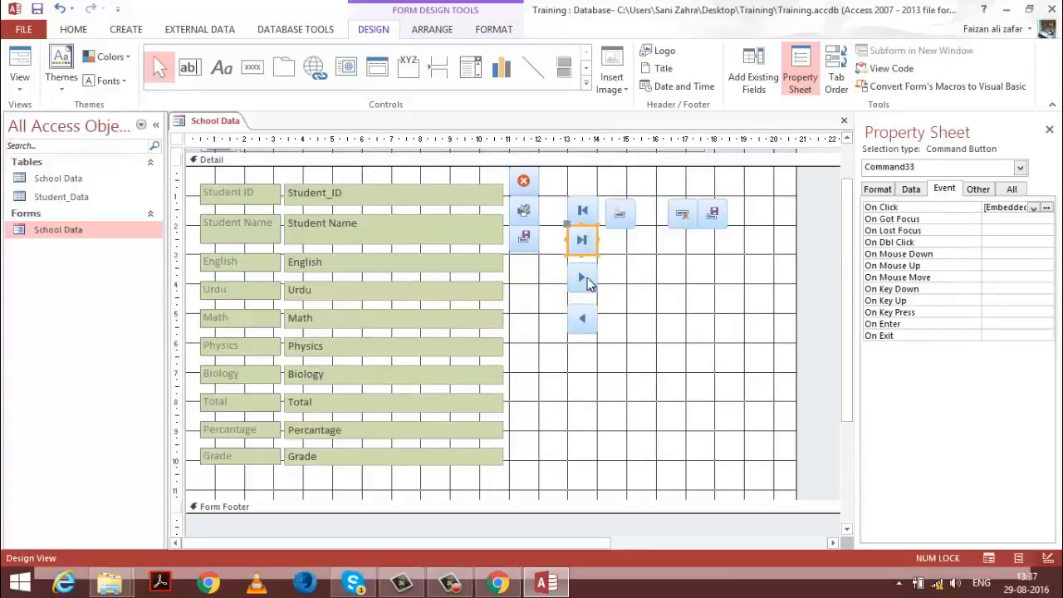
click(579, 280)
drag(576, 308, 581, 297)
drag(590, 175, 557, 491)
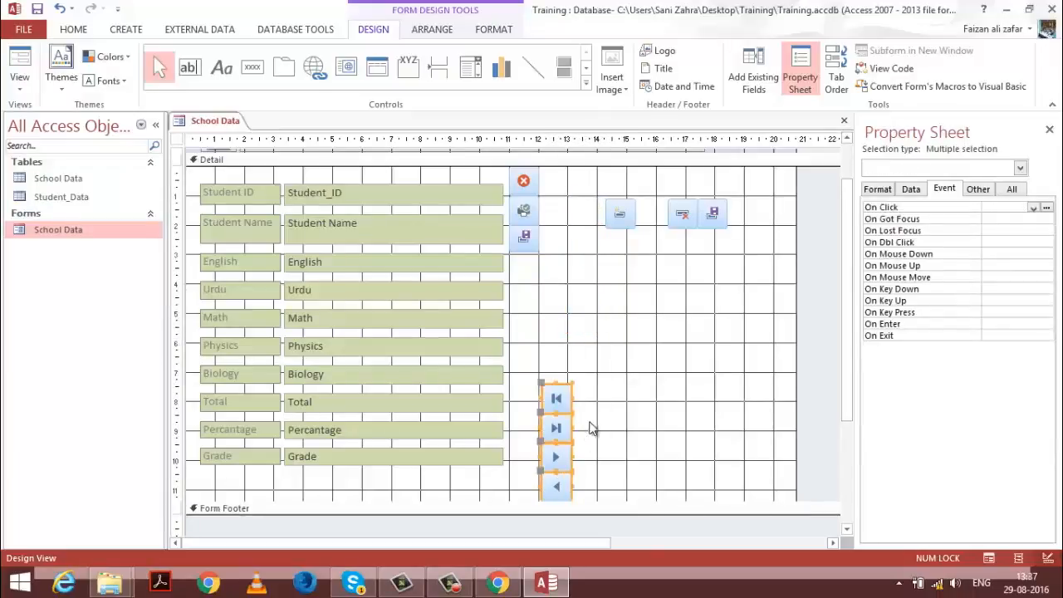
click(592, 427)
Step: Move the first-record button out of the navigation column to just below the Grade label in the Detail section
click(558, 403)
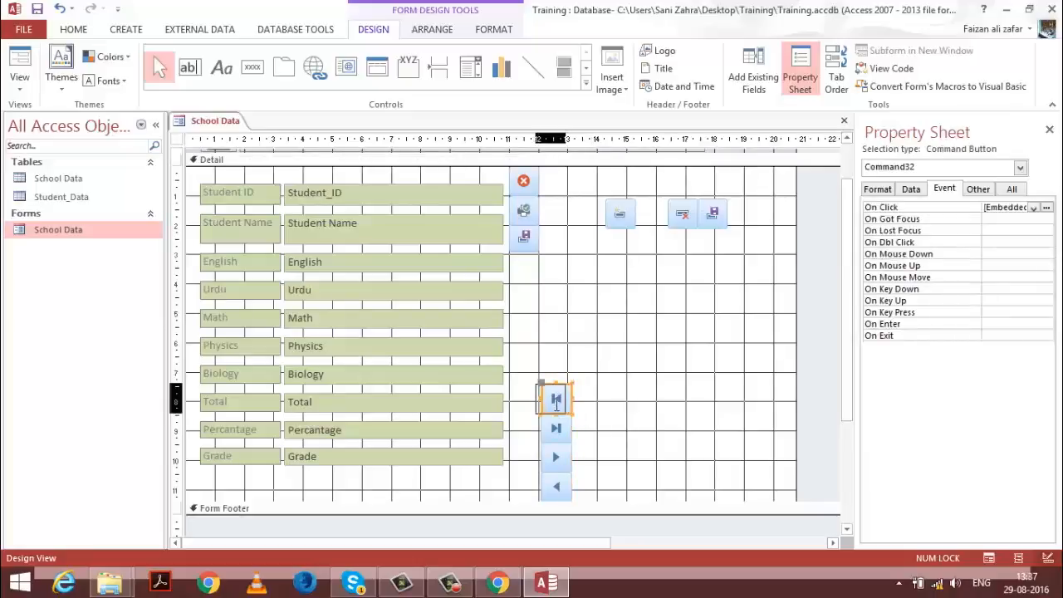
drag(556, 405, 556, 405)
key(Left)
key(Down)
key(Down)
key(Down)
key(Down)
key(Down)
key(Down)
key(Down)
key(Down)
key(Down)
key(Down)
key(Down)
key(Down)
key(Down)
key(Down)
key(Down)
key(Down)
key(Down)
key(Down)
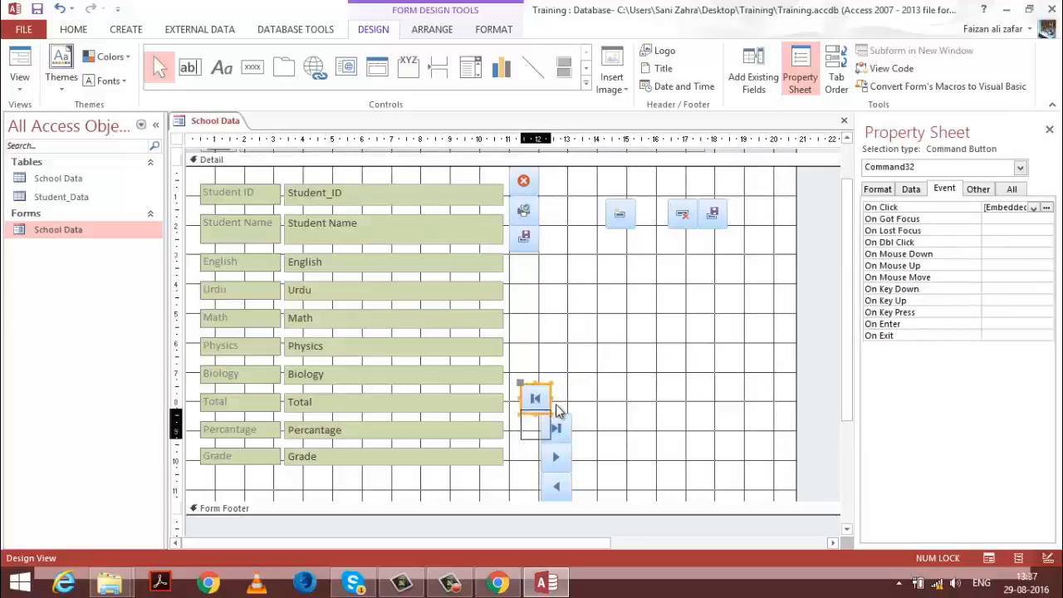
key(Up)
key(Up)
key(Up)
key(Up)
key(Up)
key(Up)
key(Up)
key(Up)
key(Up)
key(Up)
key(Up)
key(Up)
key(Up)
key(Up)
key(Up)
key(Up)
key(Up)
key(Up)
key(Up)
key(Up)
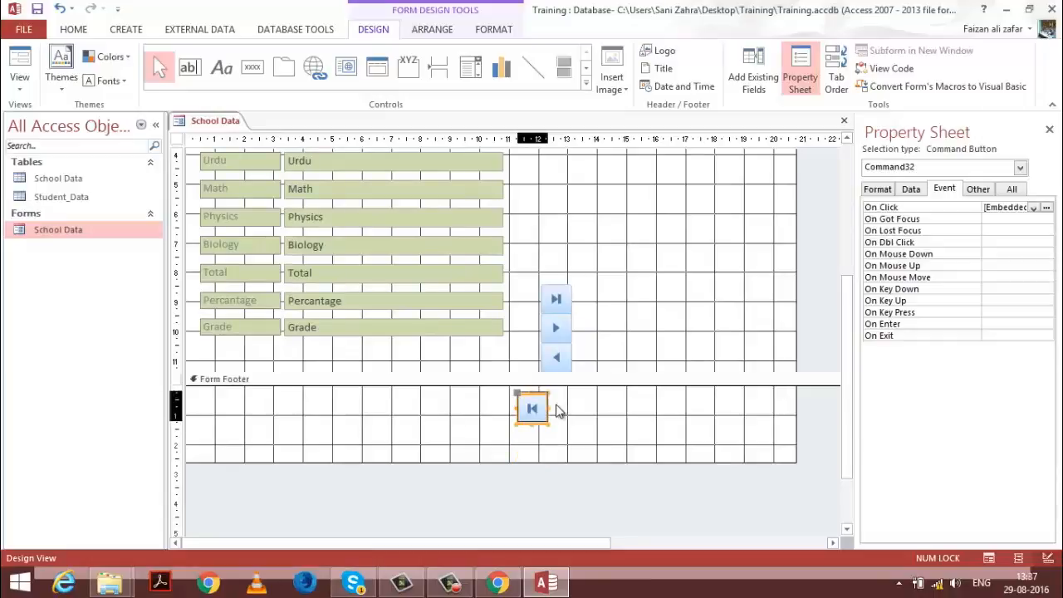
key(Left)
key(Left)
key(Left)
key(Left)
key(Left)
key(Left)
key(Left)
key(Left)
key(Left)
key(Left)
key(Left)
key(Left)
key(Left)
key(Left)
key(Left)
key(Left)
key(Left)
key(Left)
key(Left)
key(Left)
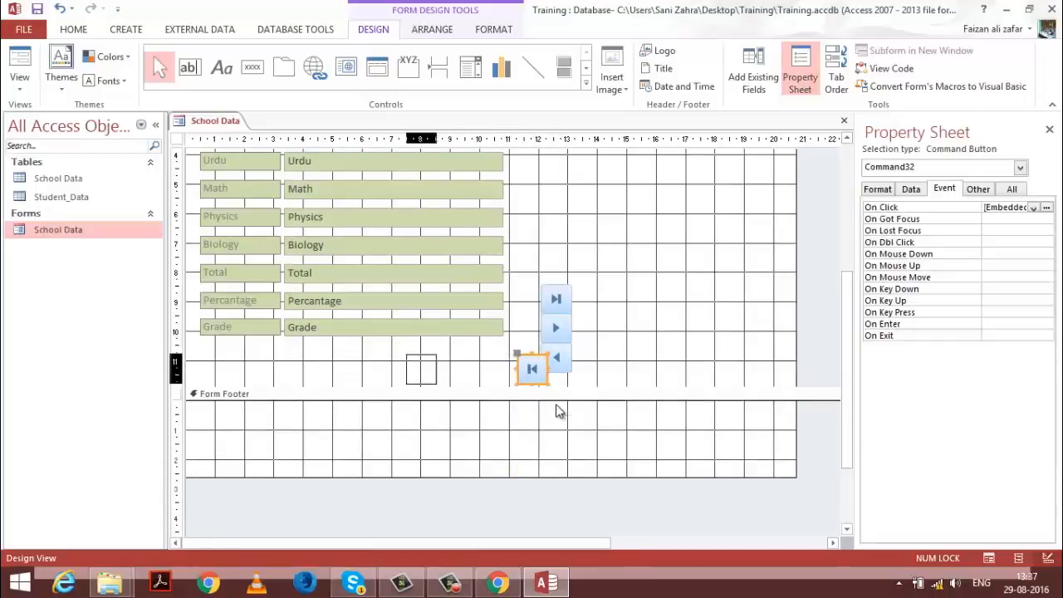
key(Up)
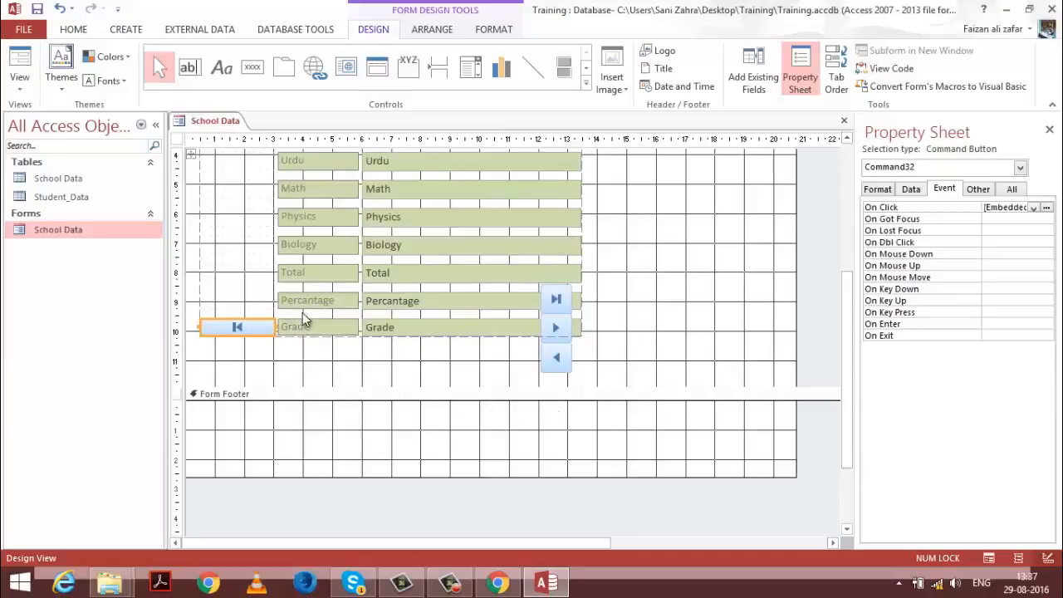
key(Down)
click(576, 313)
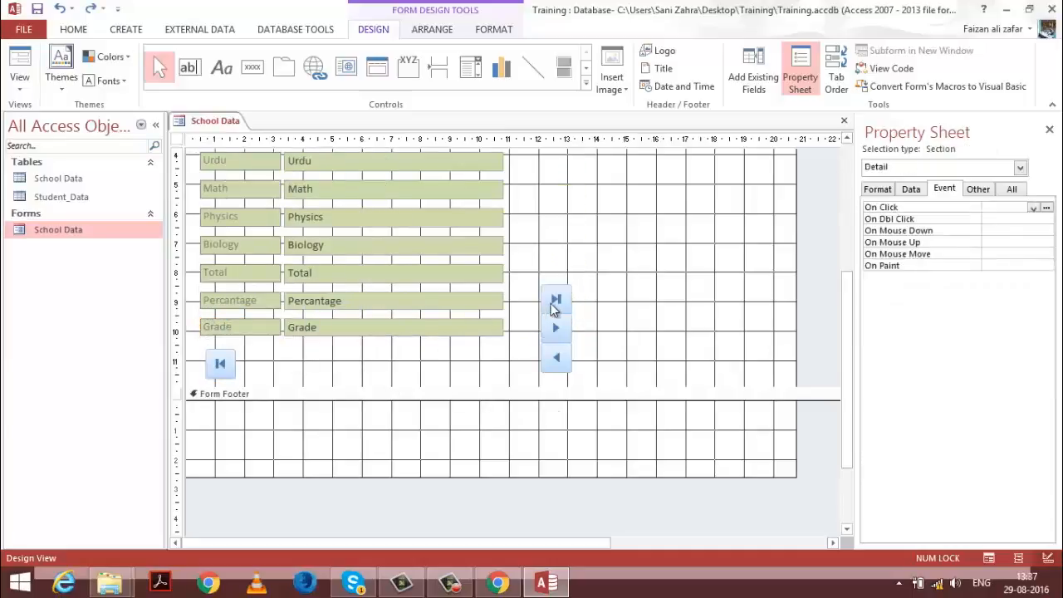
Step: Line up the last-record, next-record and previous-record buttons in a row beside the first-record button below the Grade field
click(555, 299)
drag(336, 351, 250, 360)
drag(554, 331, 276, 352)
click(552, 349)
drag(552, 347, 306, 353)
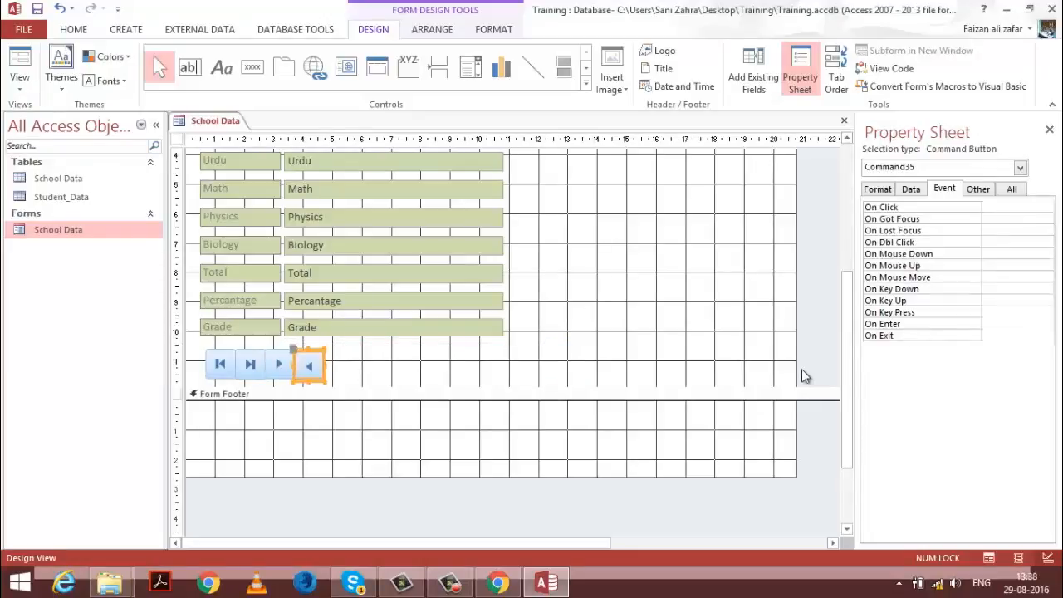
Step: Move the add-record and delete-record buttons below the save-record button beside the fields, and delete the spare save-record button
drag(841, 313, 849, 253)
click(615, 176)
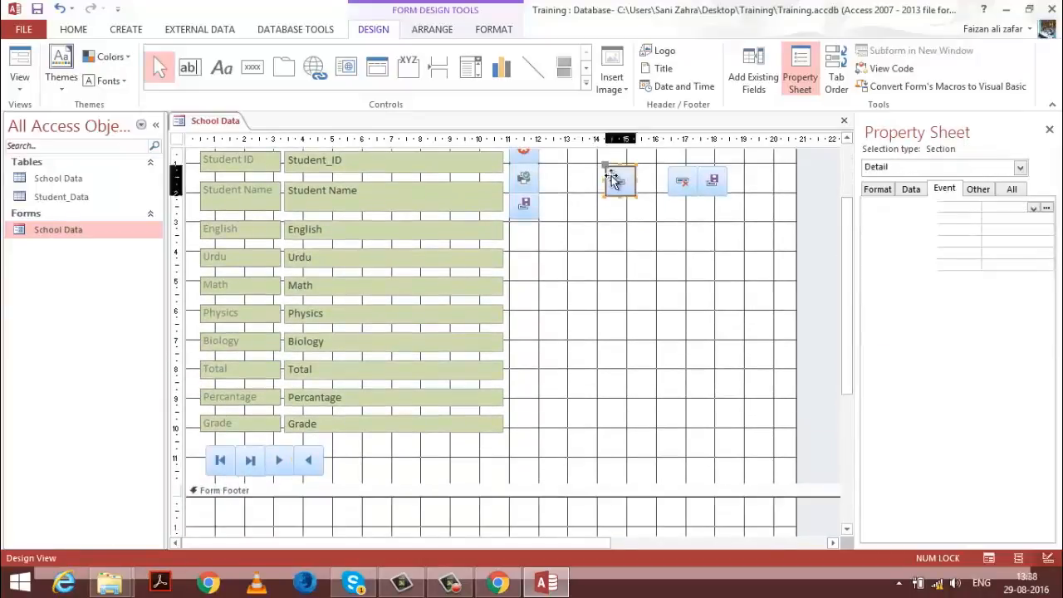
drag(613, 168, 515, 220)
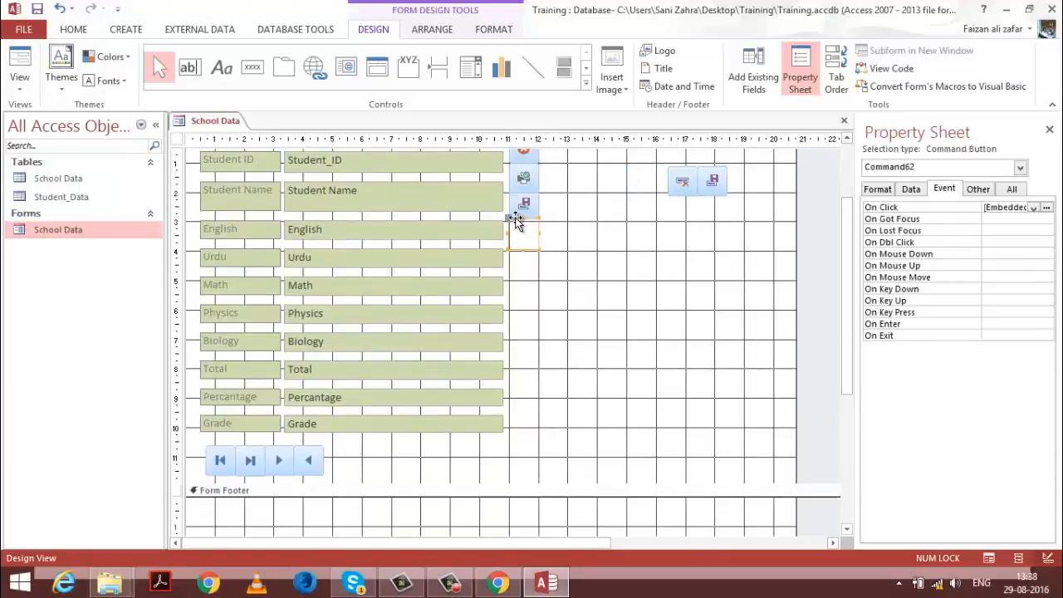
click(681, 180)
drag(678, 166, 520, 260)
click(719, 182)
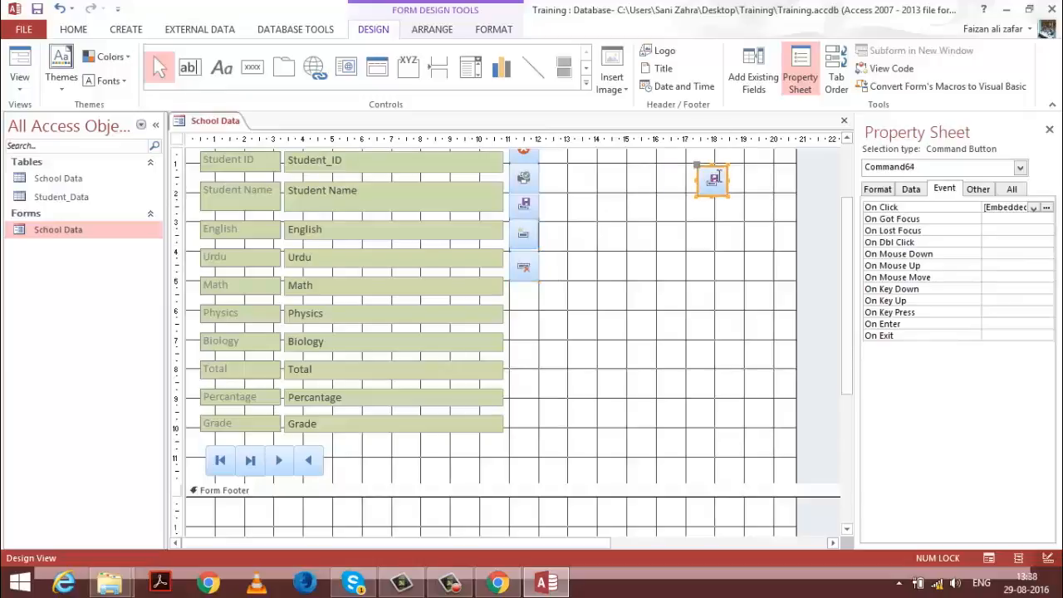
key(Delete)
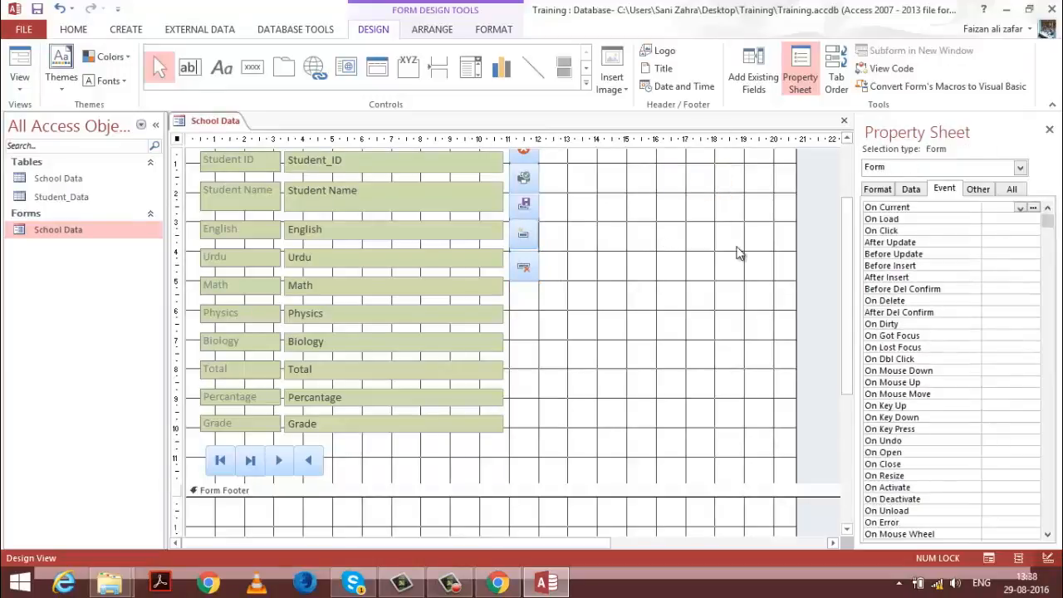
Step: Switch the School Data form to Form View and examine the arrangement of the command buttons around the fields
click(19, 79)
click(33, 116)
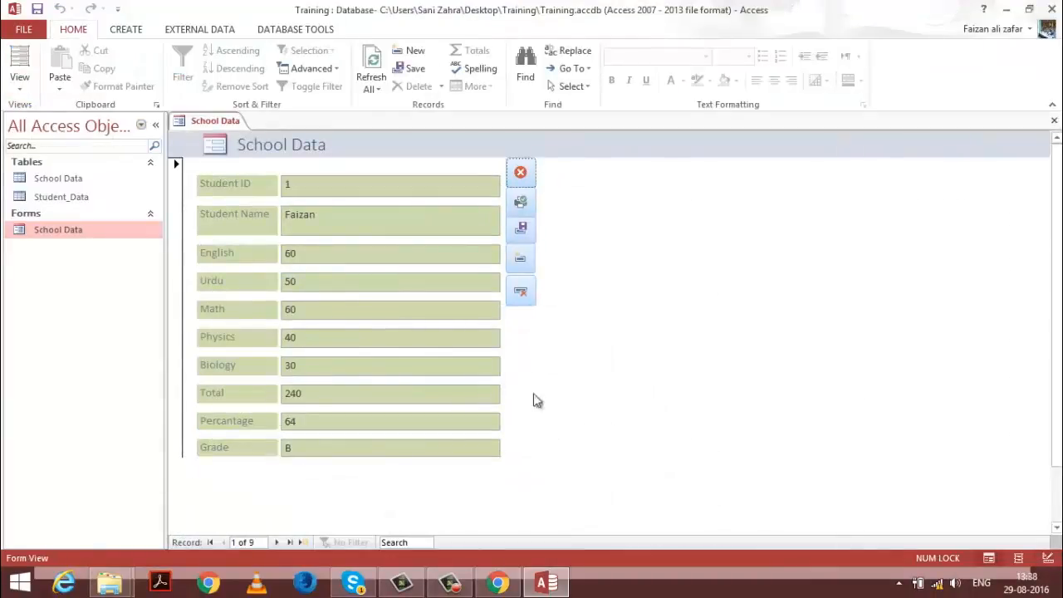
scroll(532, 234, down, 2)
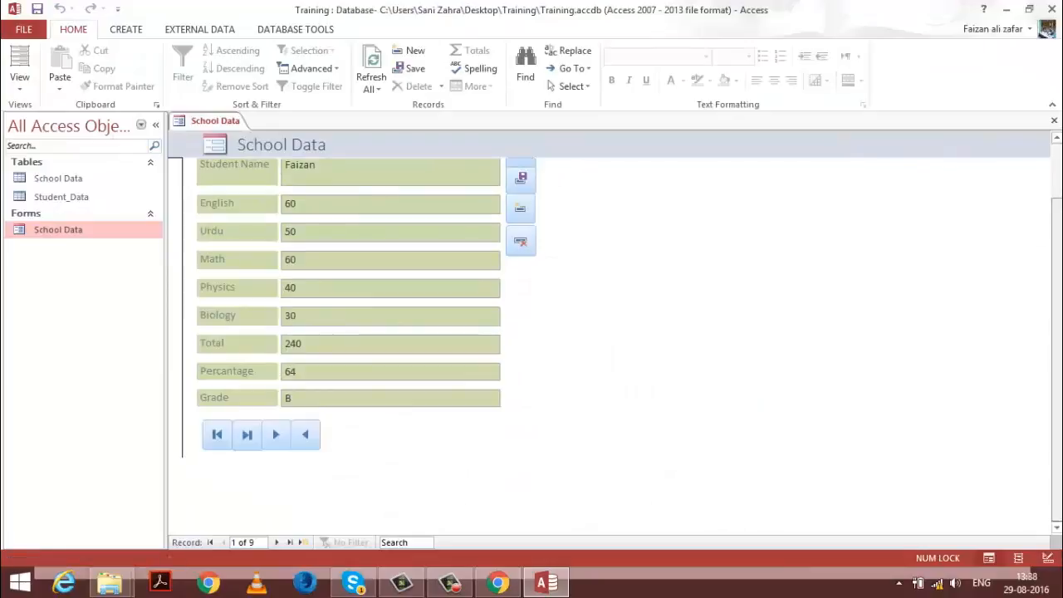
scroll(532, 234, up, 2)
mouse_move(1058, 222)
mouse_down()
mouse_move(1059, 273)
mouse_move(1059, 208)
mouse_move(1059, 243)
mouse_up()
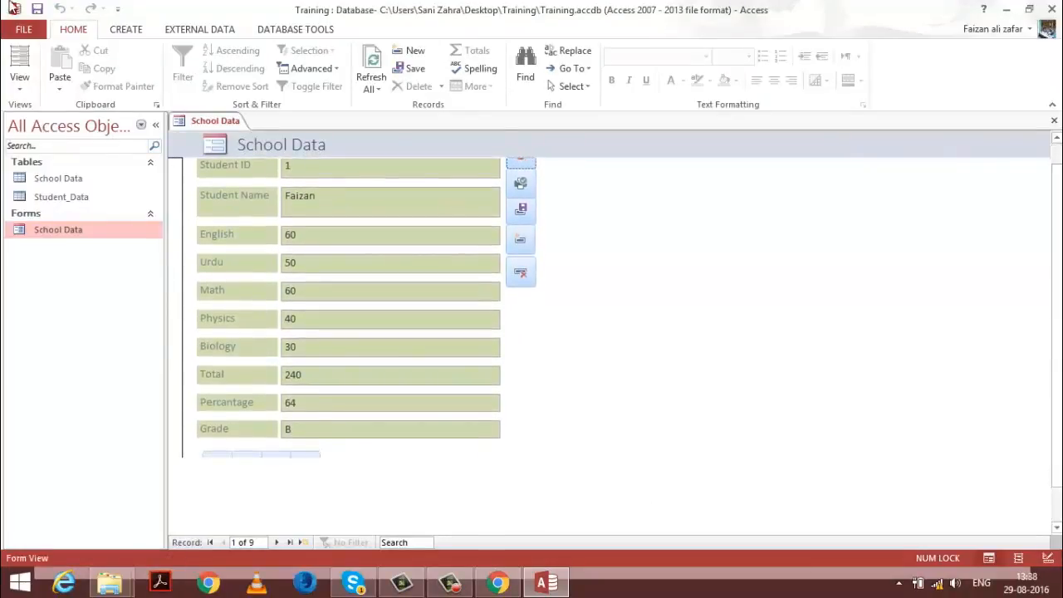
Step: Return the School Data form to Design View and move the four navigation buttons together from below Grade to just under the delete-record button
click(32, 91)
click(64, 178)
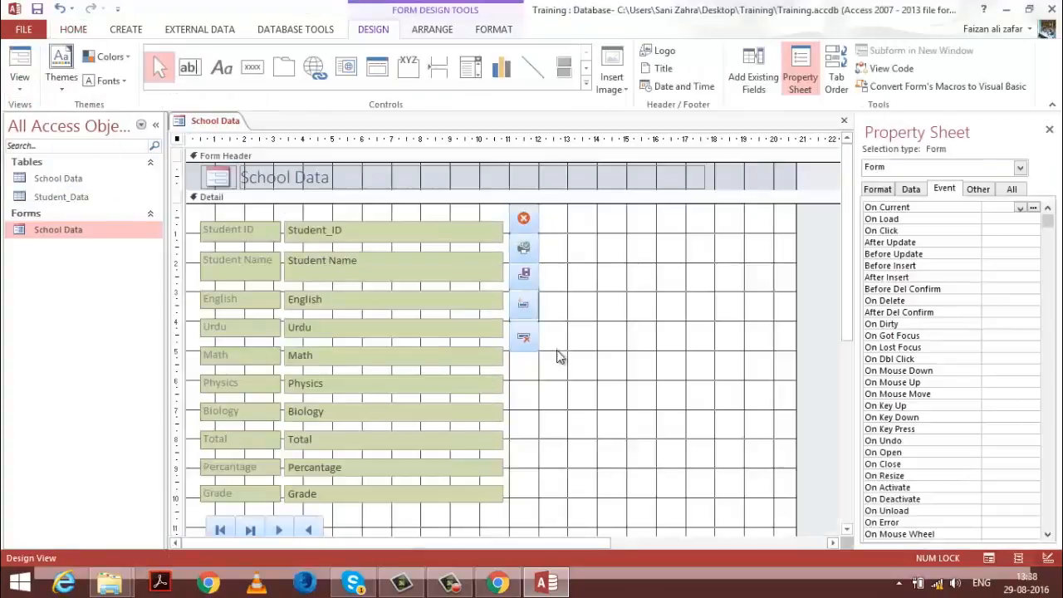
drag(191, 525, 556, 366)
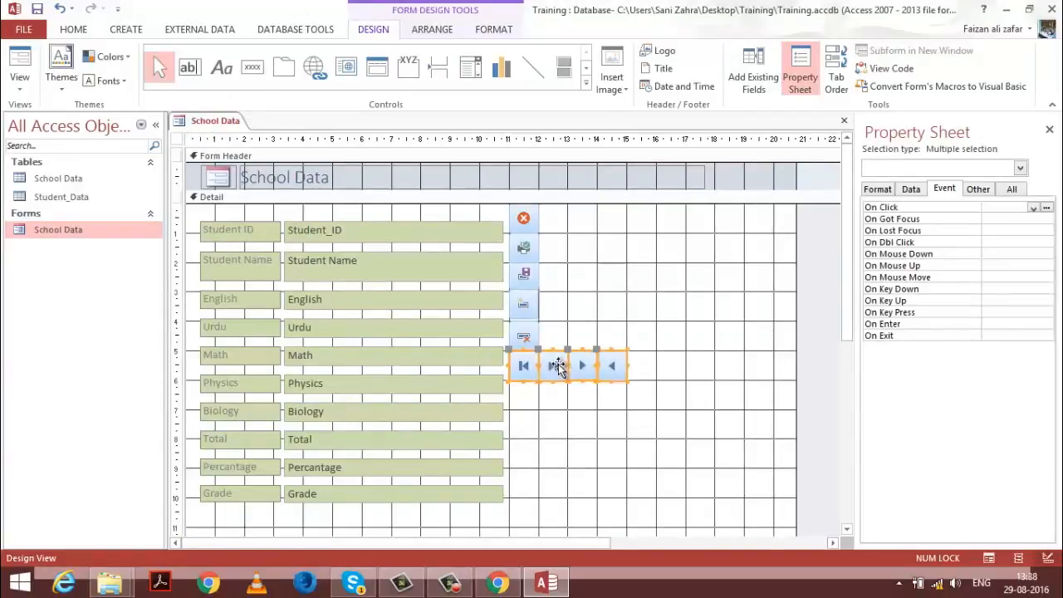
click(607, 407)
Step: Stack the last-record, next-record and previous-record buttons in that order below the first-record button, continuing the single column beside the fields
click(553, 365)
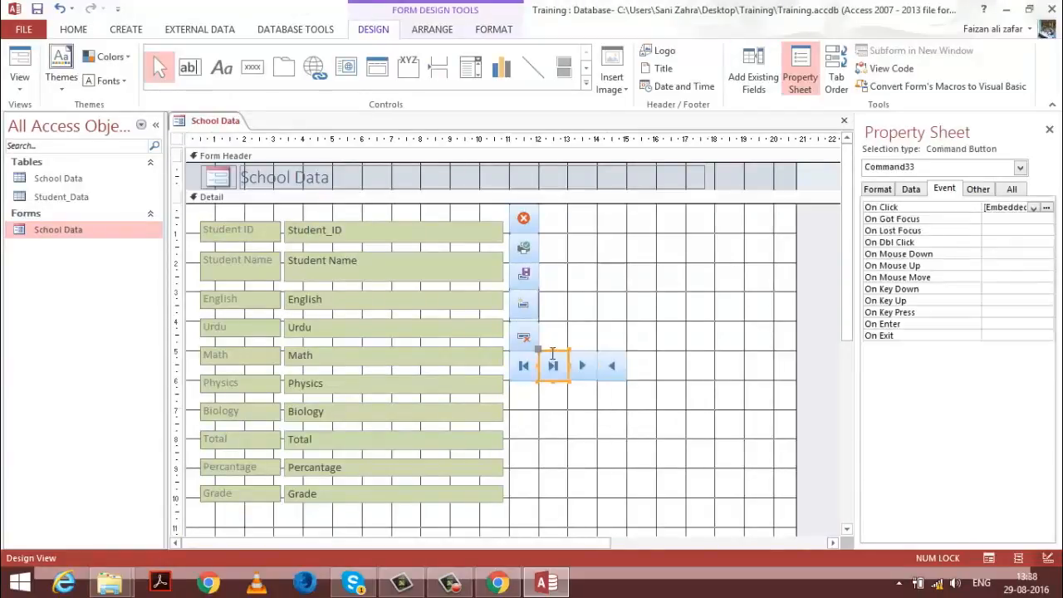
drag(553, 363, 530, 380)
click(582, 353)
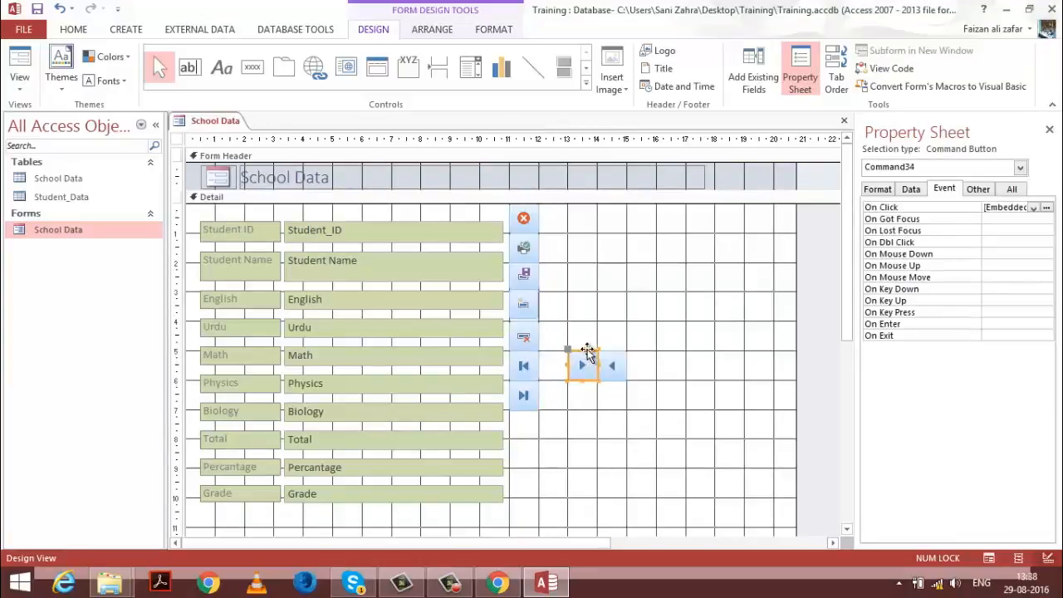
drag(586, 356, 526, 409)
click(604, 369)
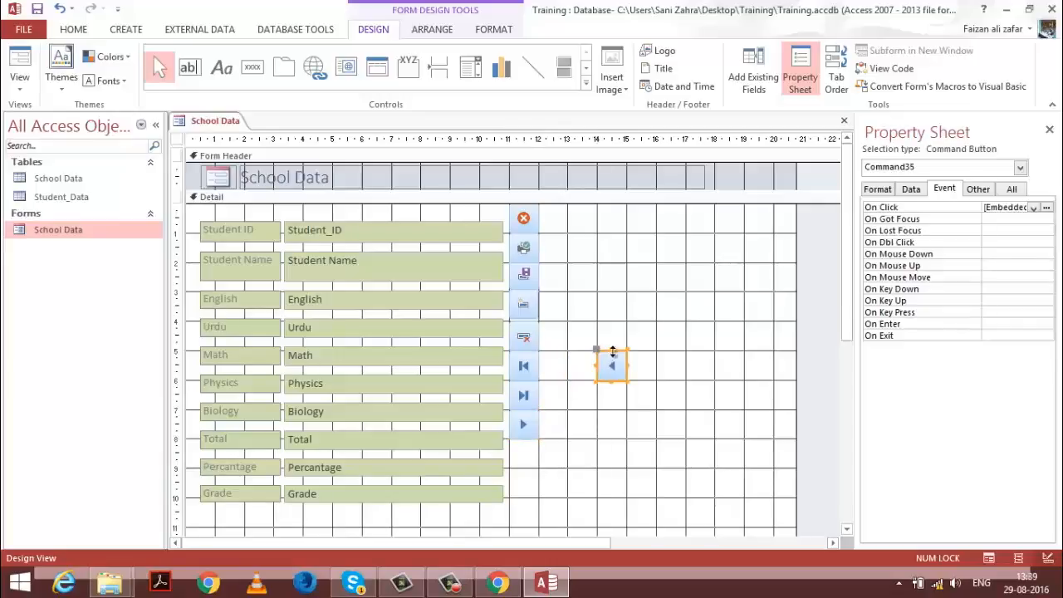
click(623, 353)
click(620, 355)
drag(612, 356, 531, 444)
Step: Switch the School Data form to Form View and check the single column of command buttons beside the fields
click(33, 91)
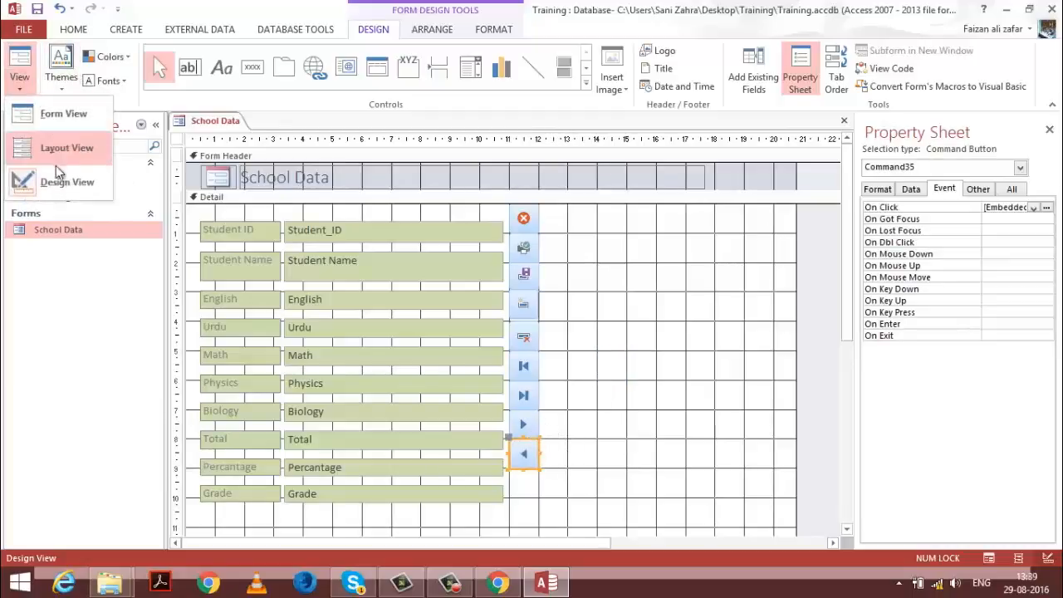
click(50, 176)
click(16, 79)
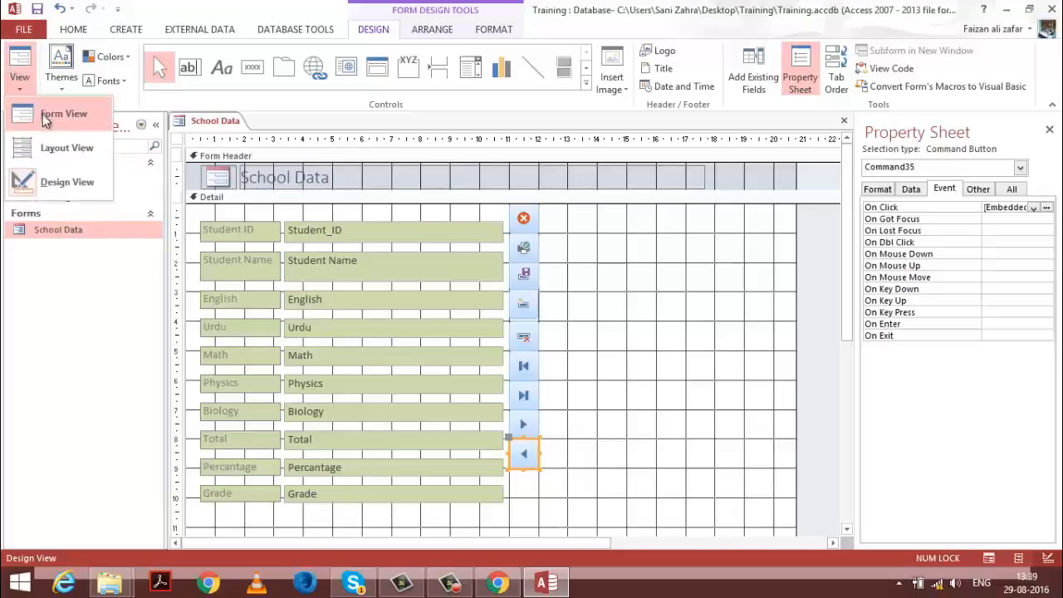
click(42, 111)
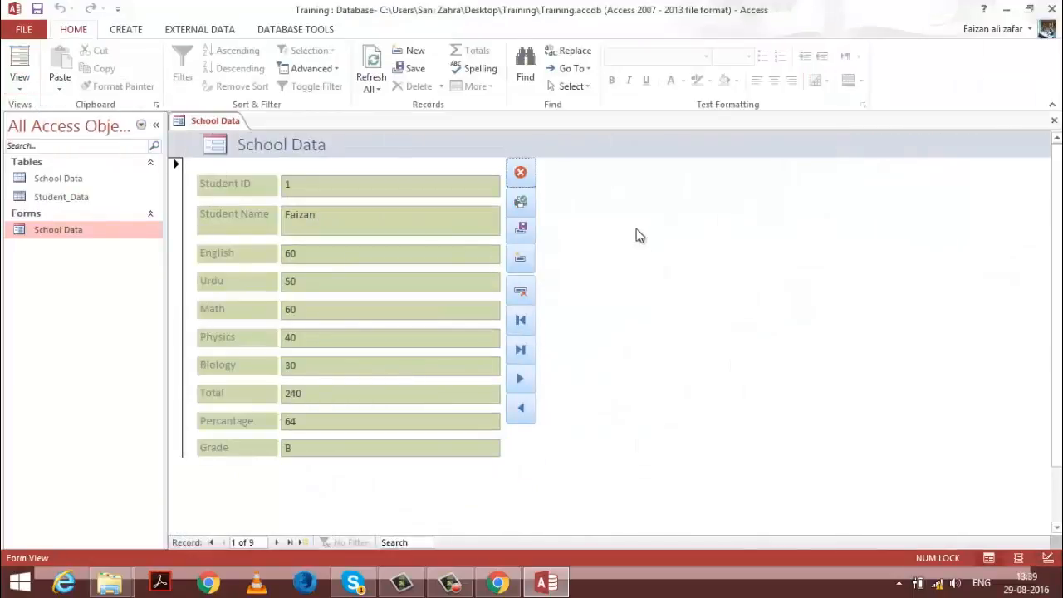
Step: Fill in the last record with a student's name and the marks English 48, Urdu 76, Math 66, Physics 55 and Biology 65
click(522, 350)
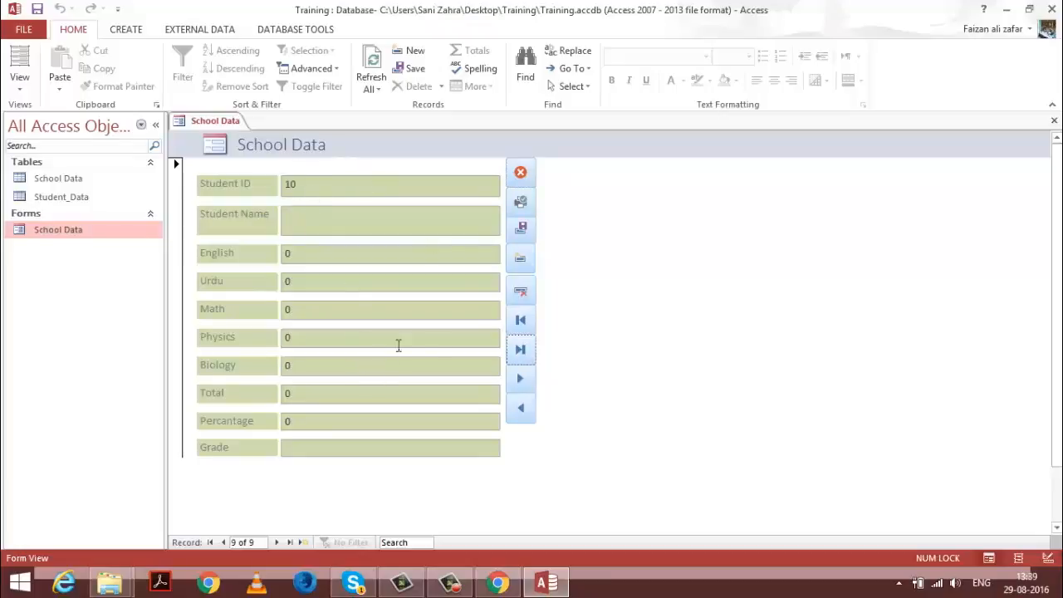
click(331, 213)
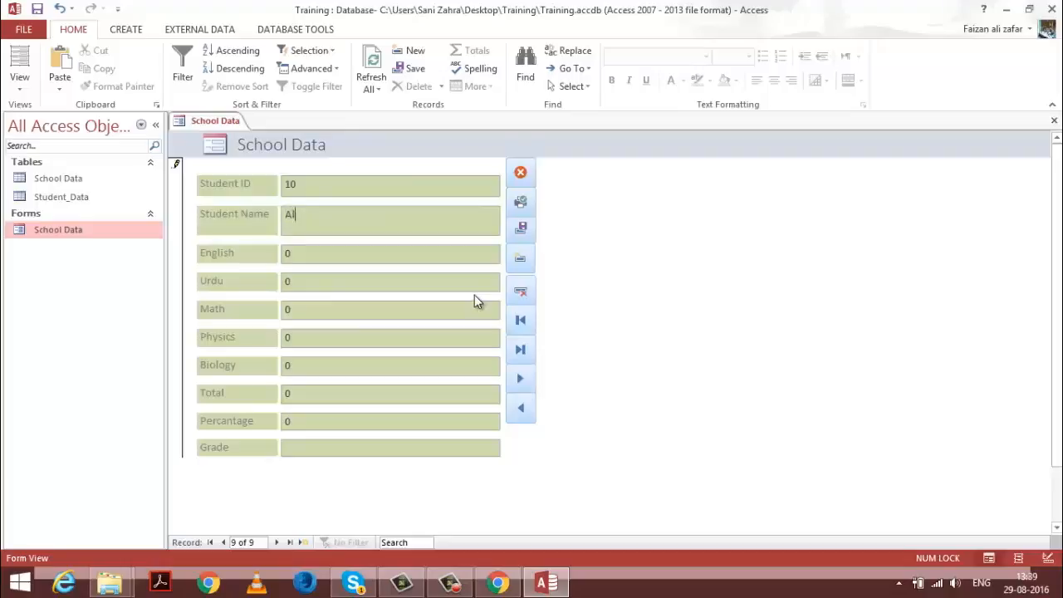
key(Tab)
text(76)
key(Tab)
text(66)
key(Tab)
text(5)
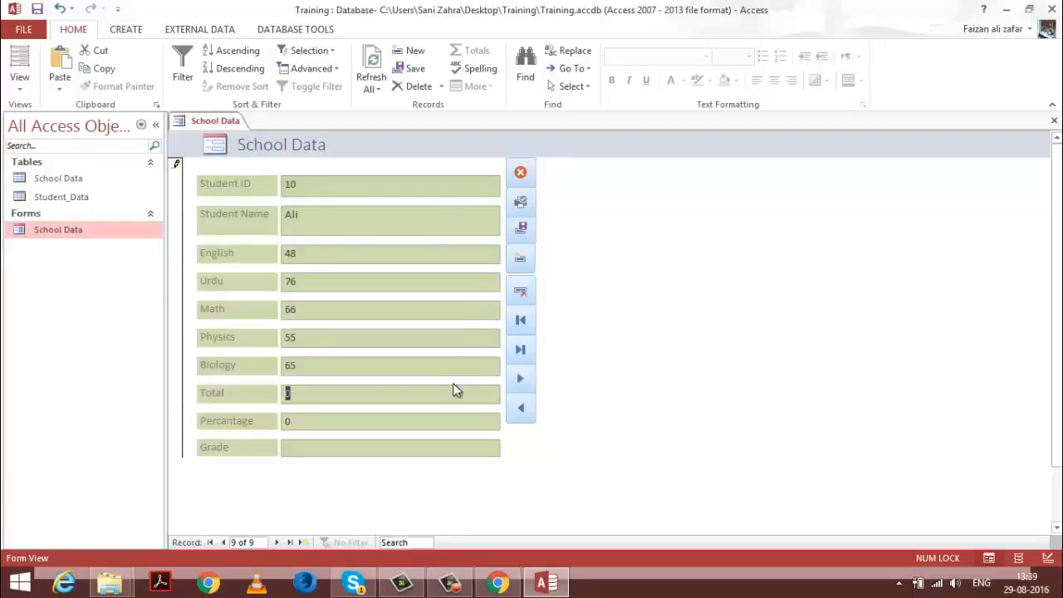
key(Tab)
key(Tab)
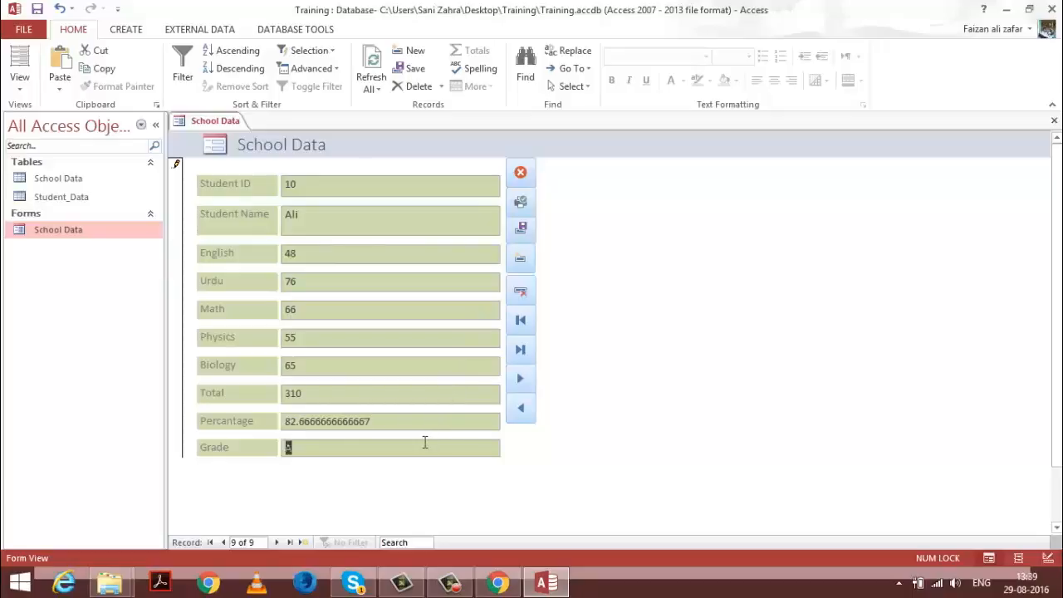
Step: Test the navigation buttons by going to the first record, stepping forward through the records and stepping back to the first one
click(522, 323)
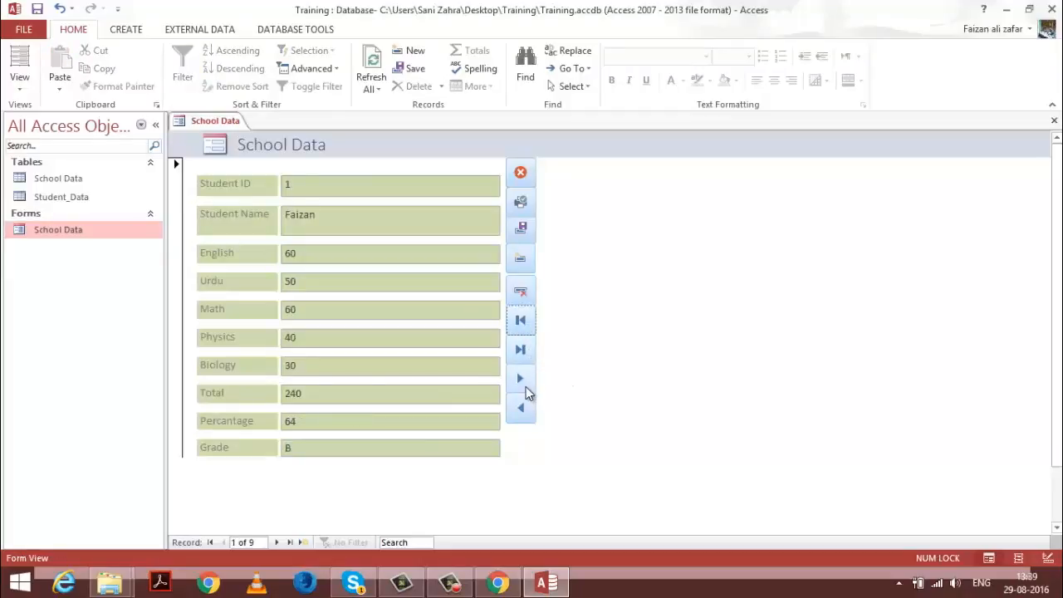
click(520, 379)
click(520, 380)
click(521, 379)
click(521, 380)
click(520, 379)
click(523, 407)
click(523, 407)
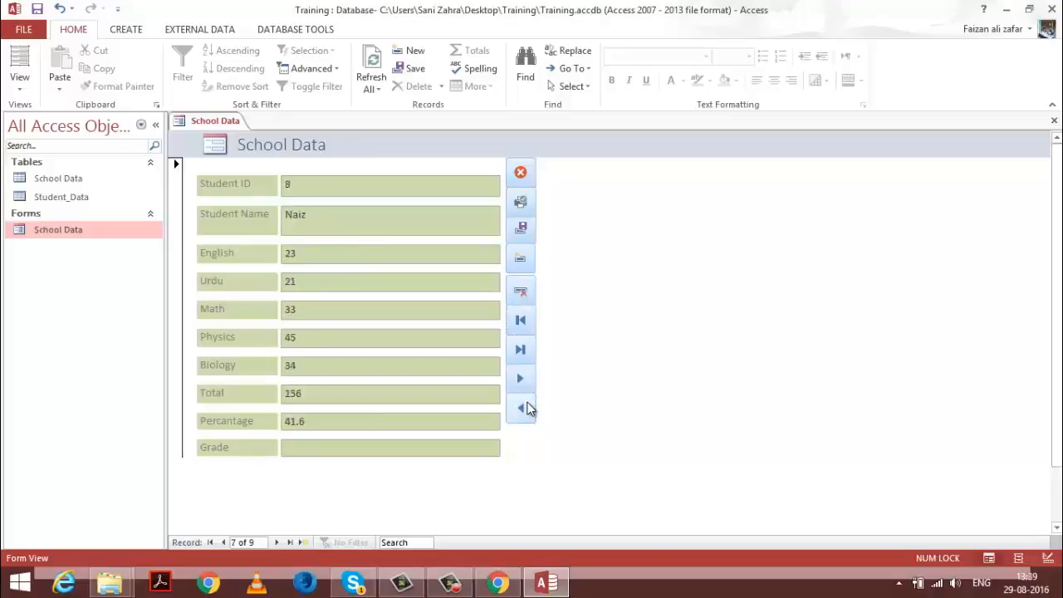
click(523, 407)
click(523, 406)
click(523, 407)
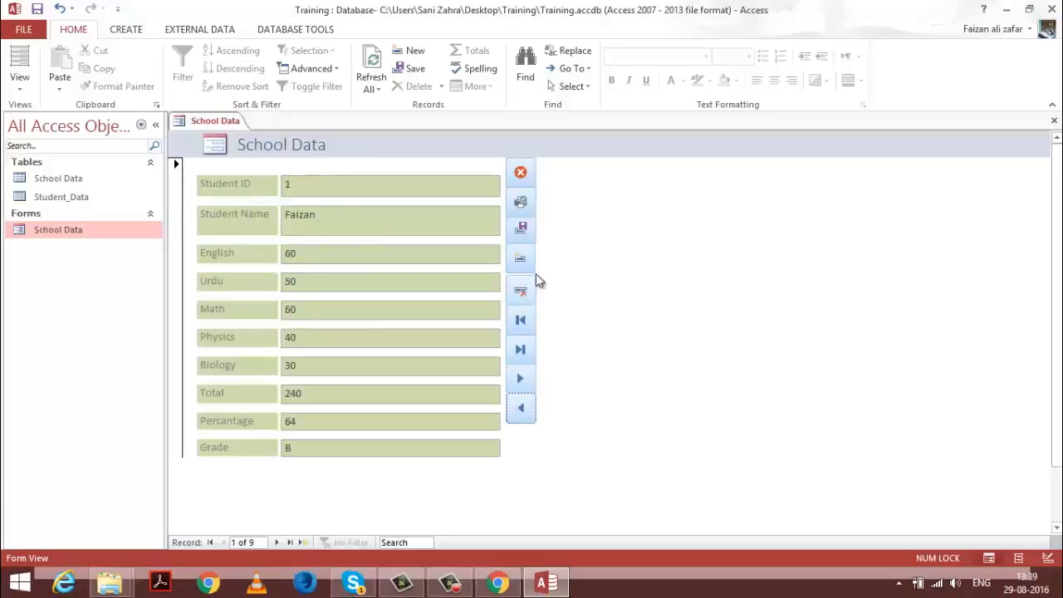
Step: Go to the last record and delete it with the form's delete-record button
click(528, 348)
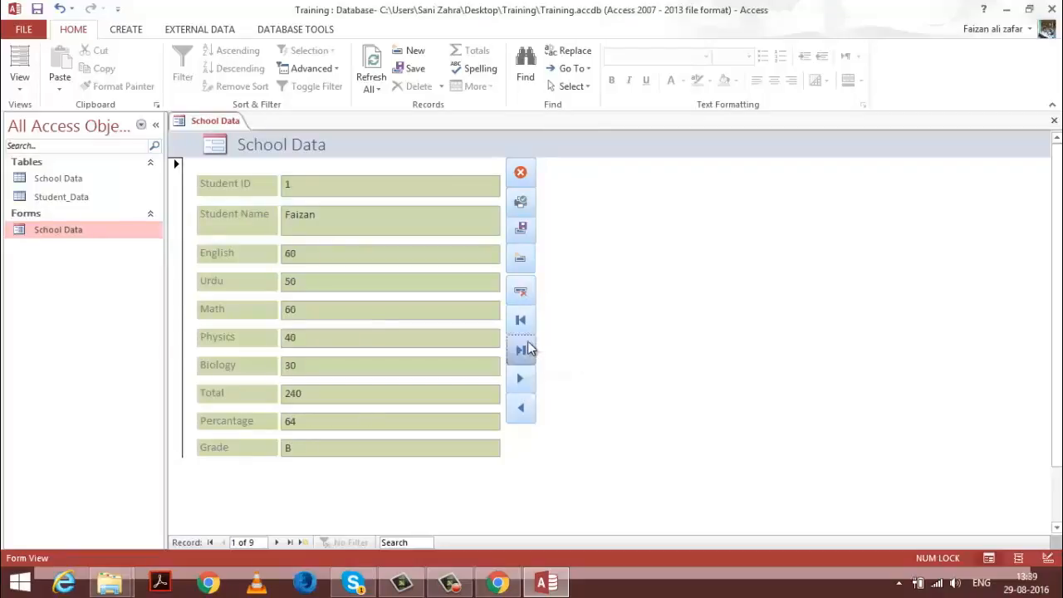
click(529, 292)
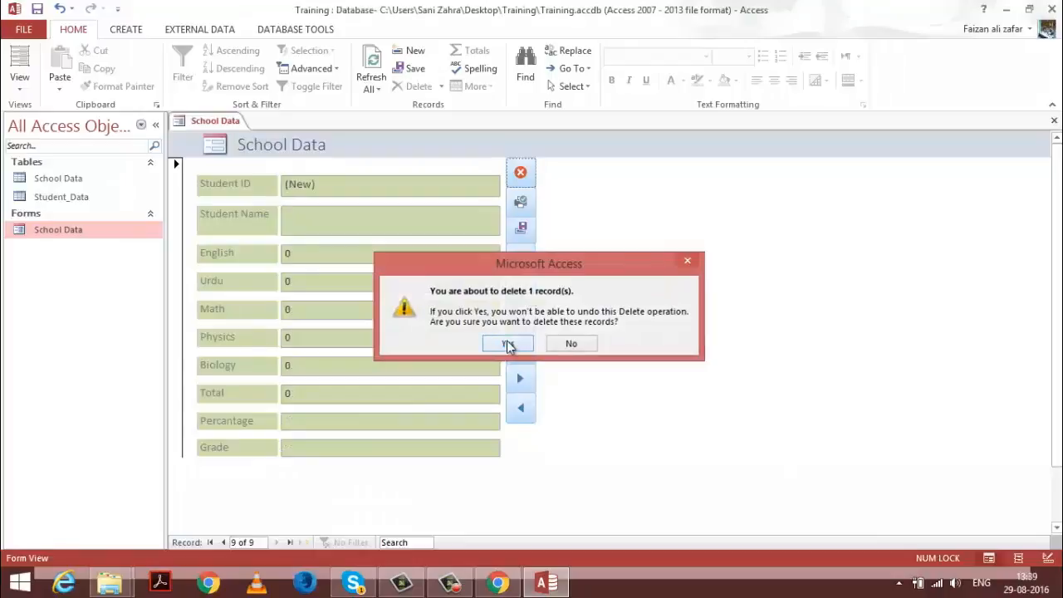
click(506, 343)
Step: Test the first-record, last-record, add-record and save-record buttons, ending on the first record
click(521, 321)
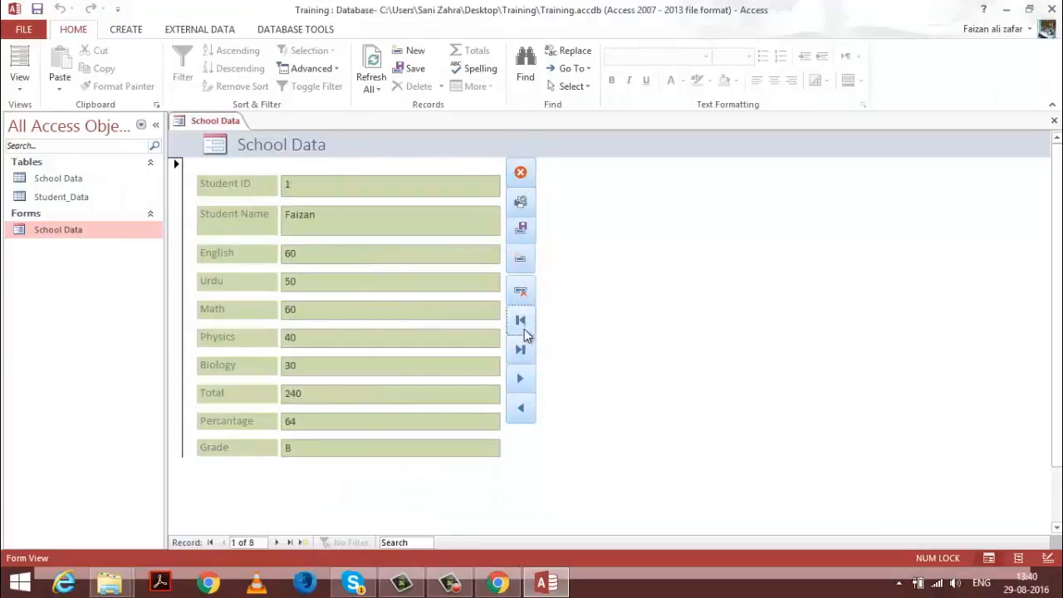
click(521, 351)
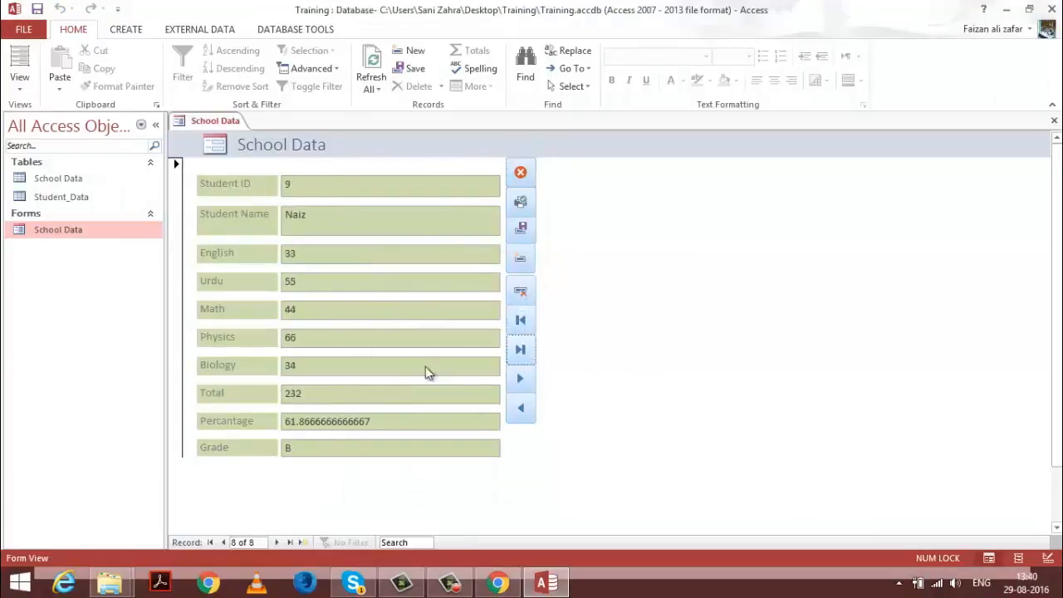
click(528, 262)
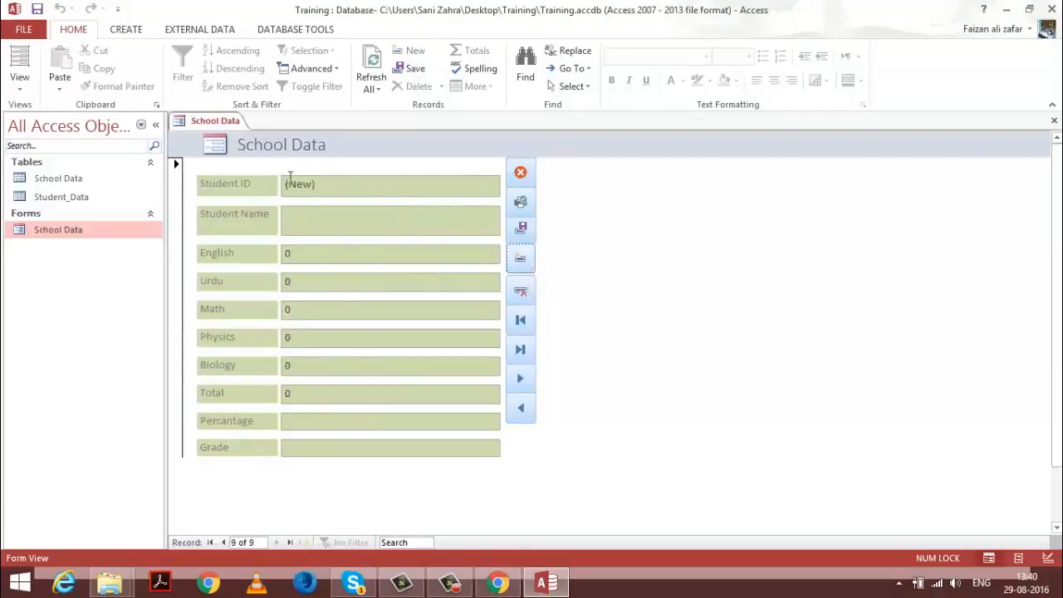
click(530, 236)
click(521, 324)
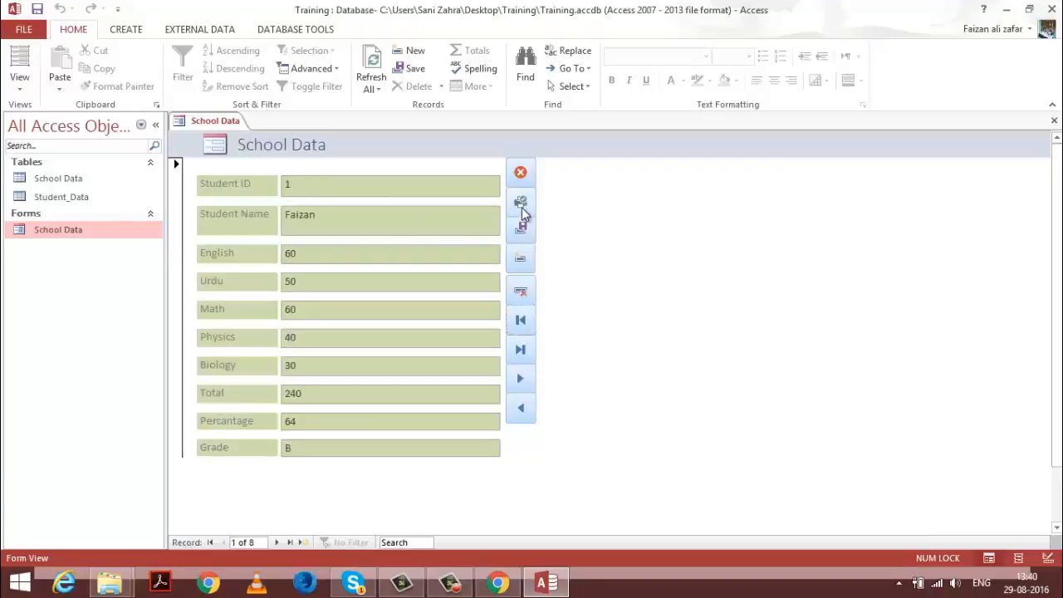
Step: Test the form's print button, view the available printers and cancel the printing
click(520, 204)
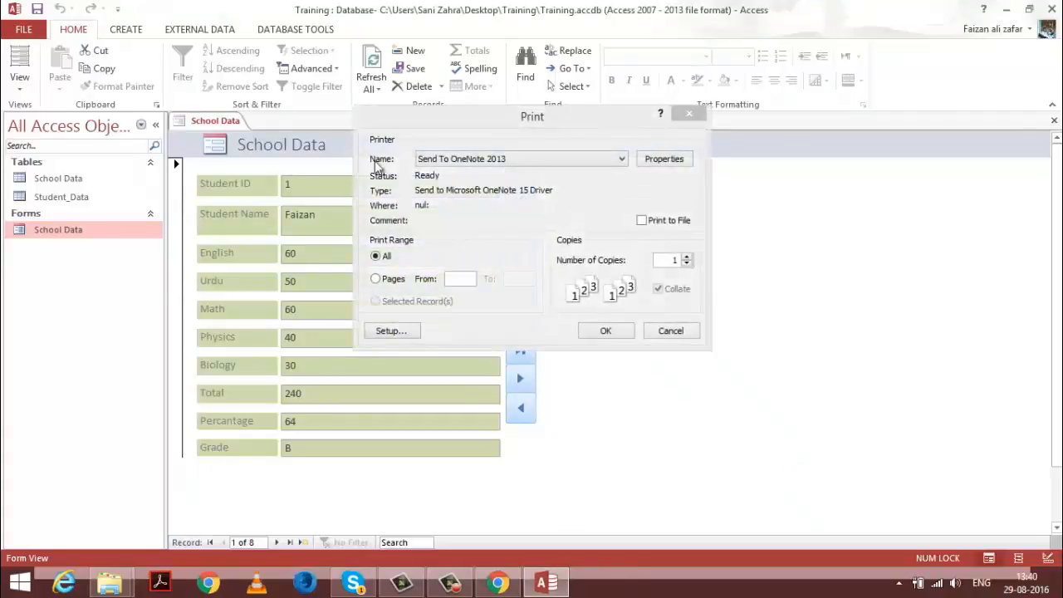
click(551, 160)
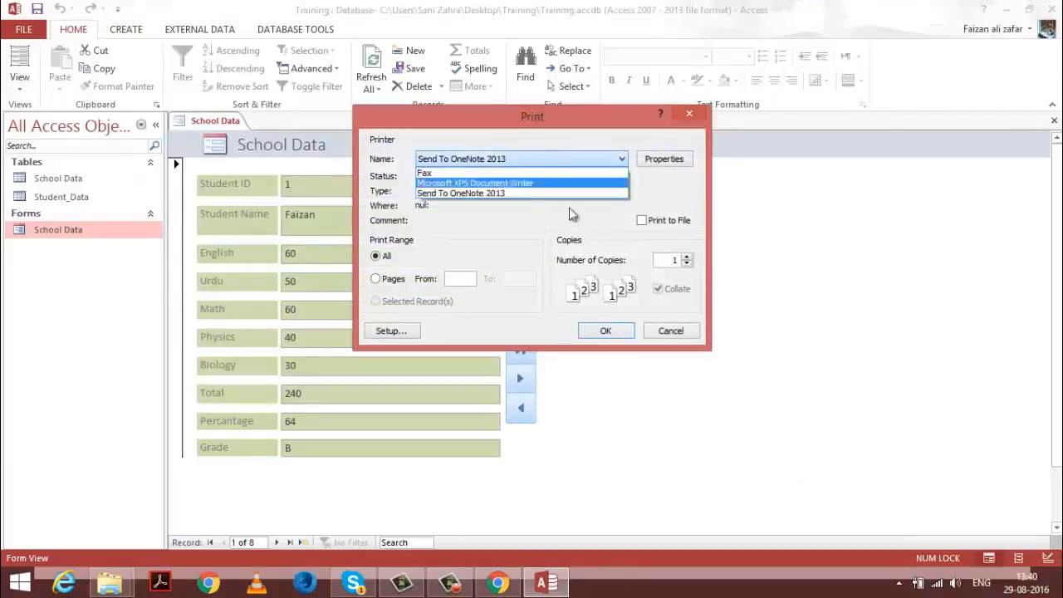
click(688, 335)
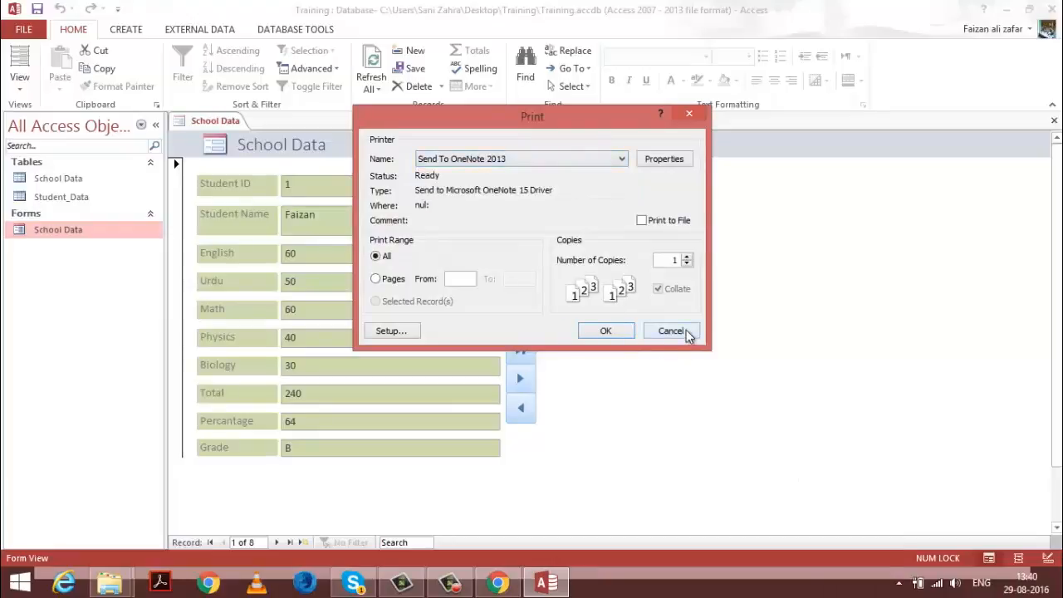
click(670, 331)
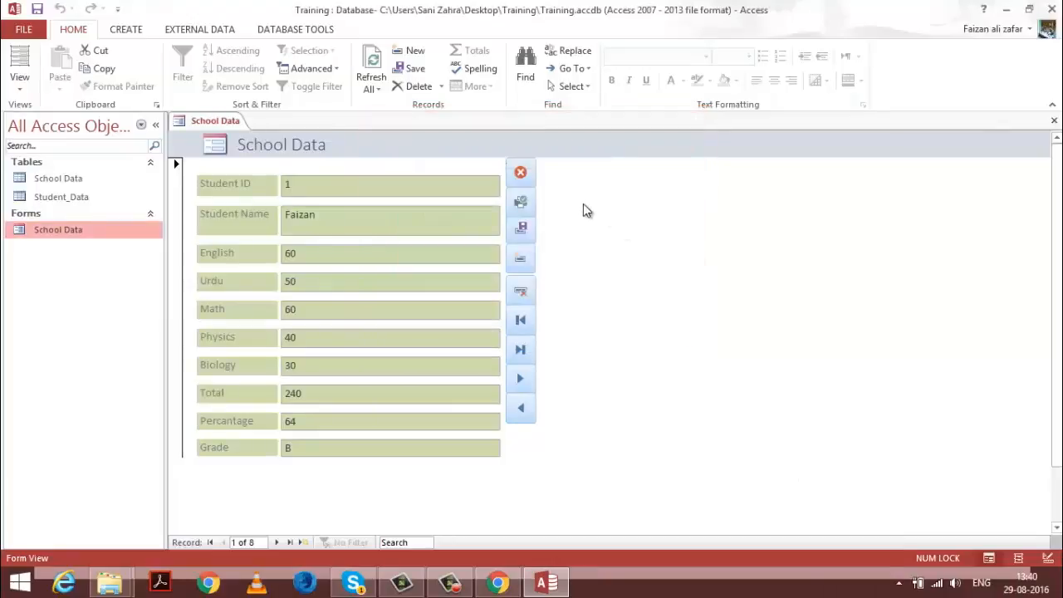
Step: Quit the database application with the form's quit button, saving the design changes to the School Data form
click(521, 179)
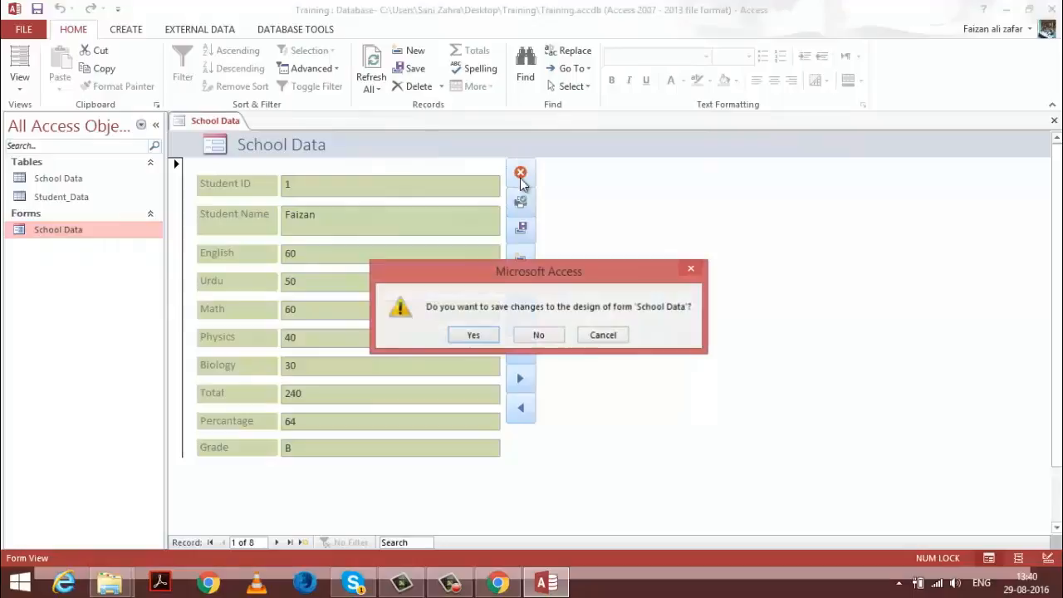
click(489, 334)
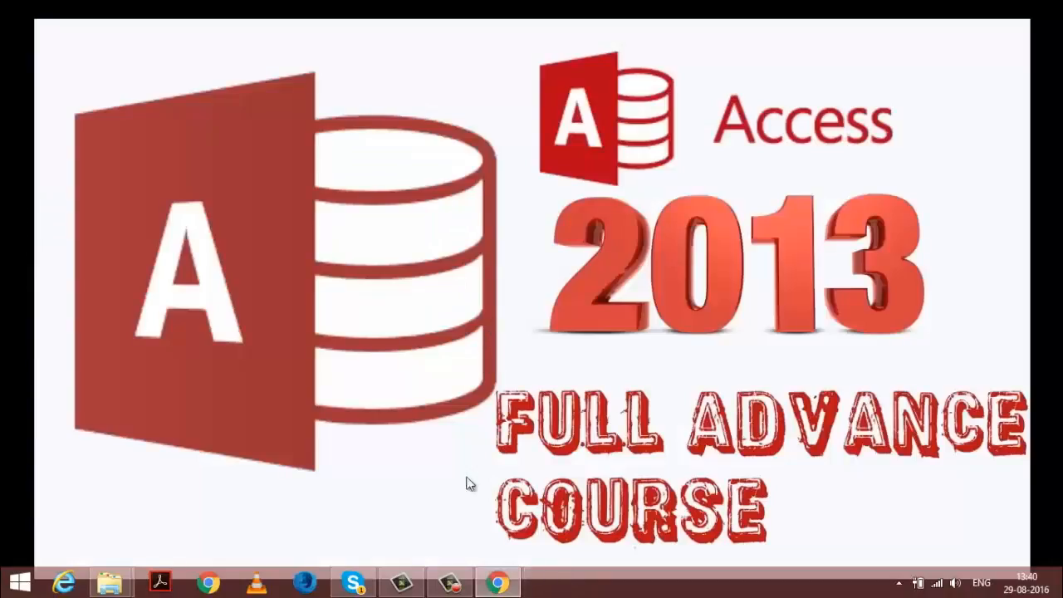
click(465, 583)
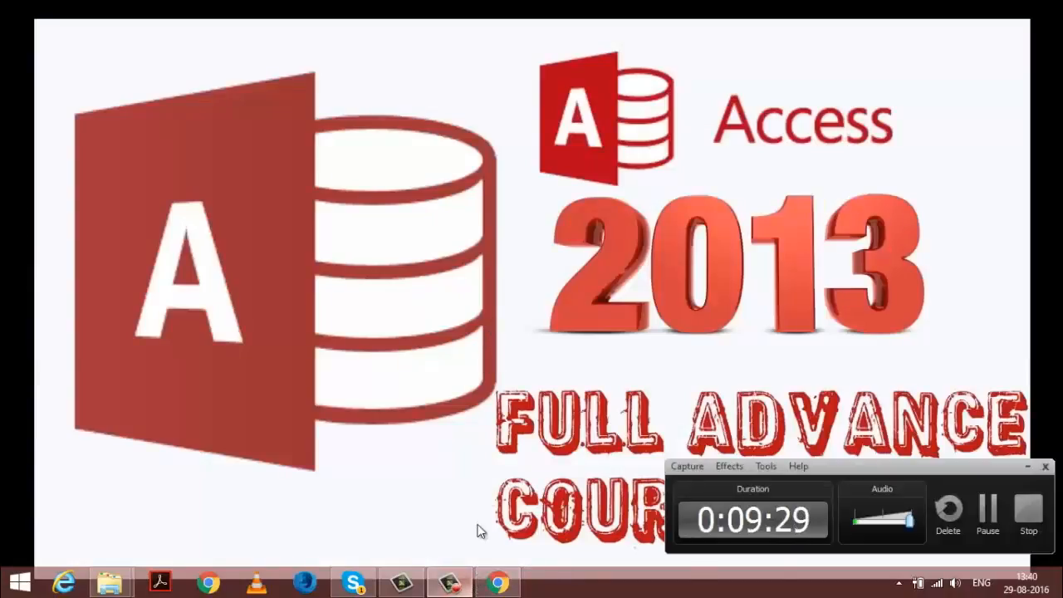